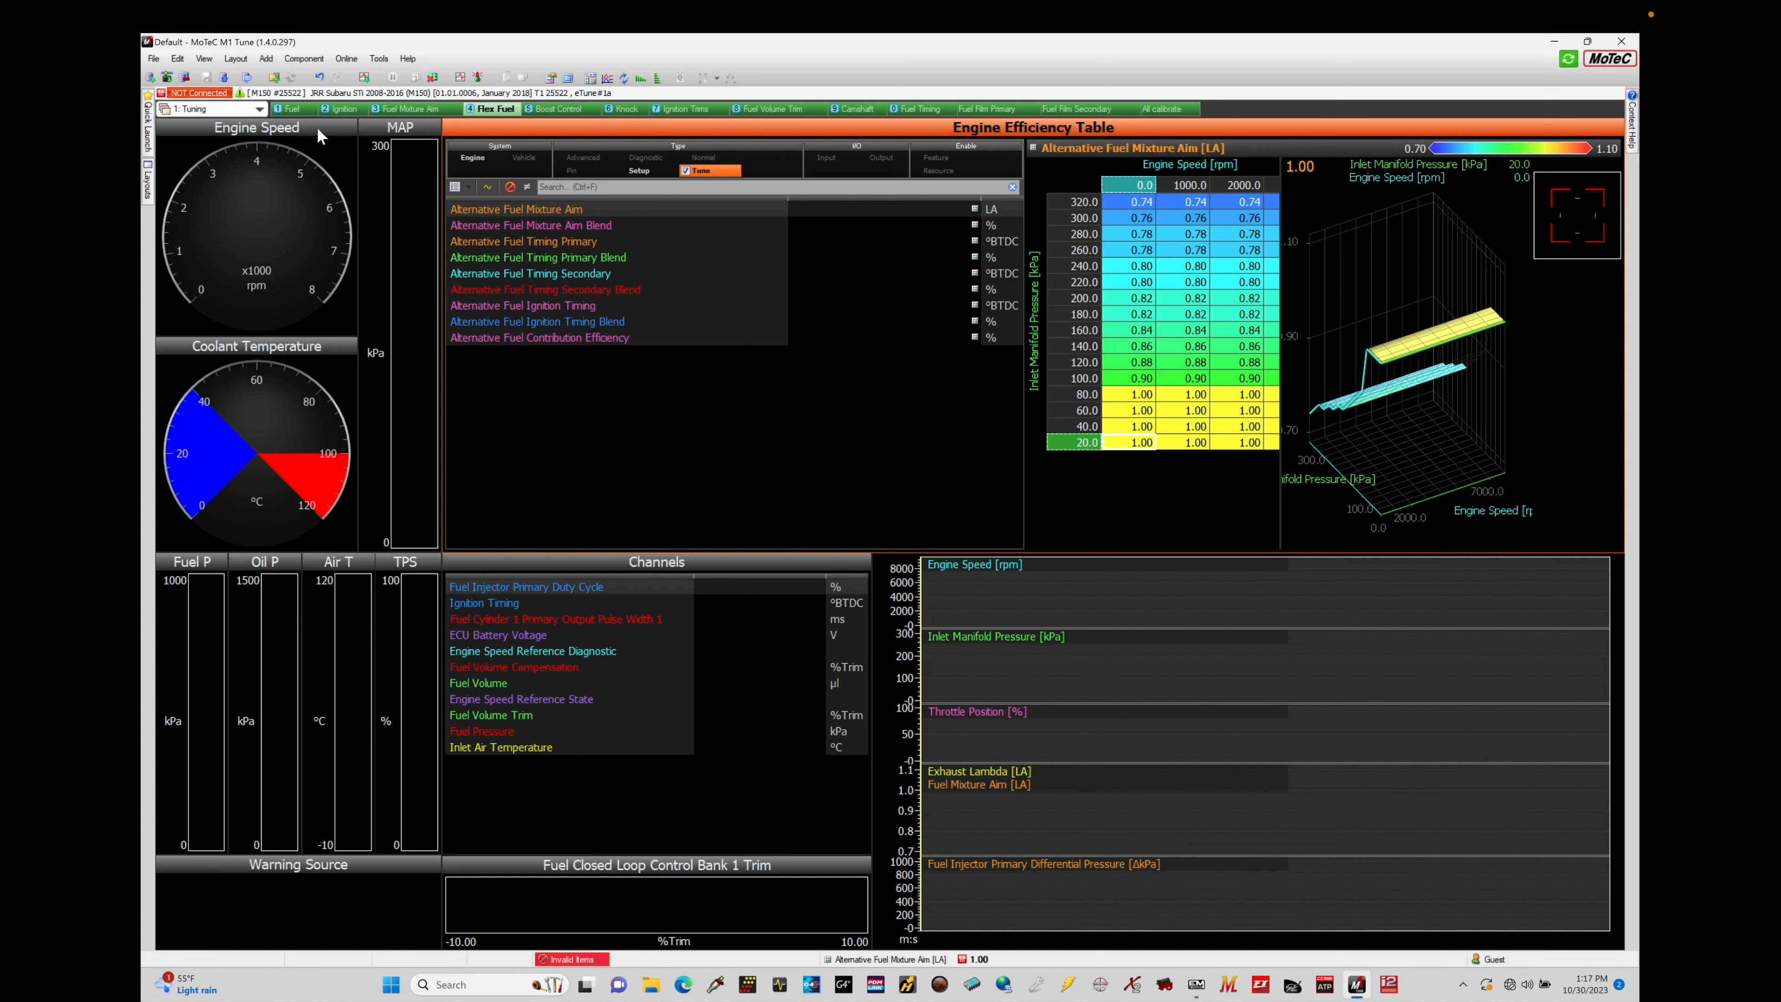
Step: Open the Engine Systems workbook of the JRR Subaru STI 2008-2016 package and view its Closed Loop Fuel worksheet
click(260, 110)
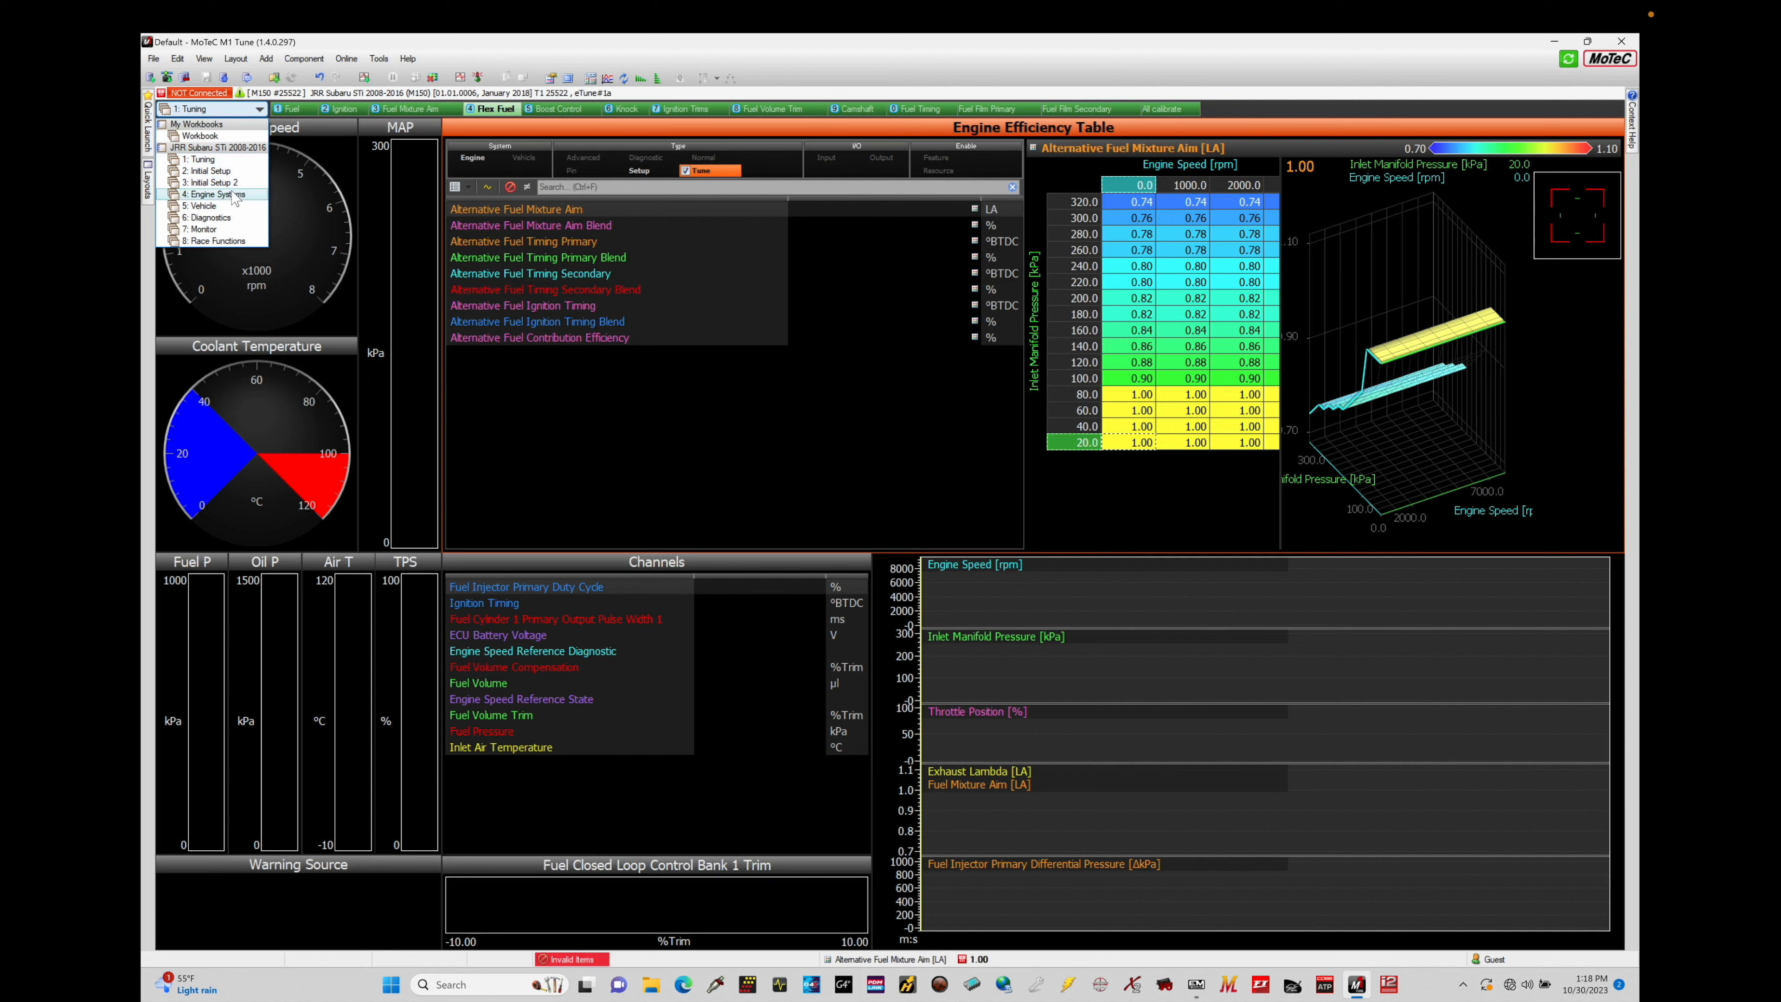
click(229, 158)
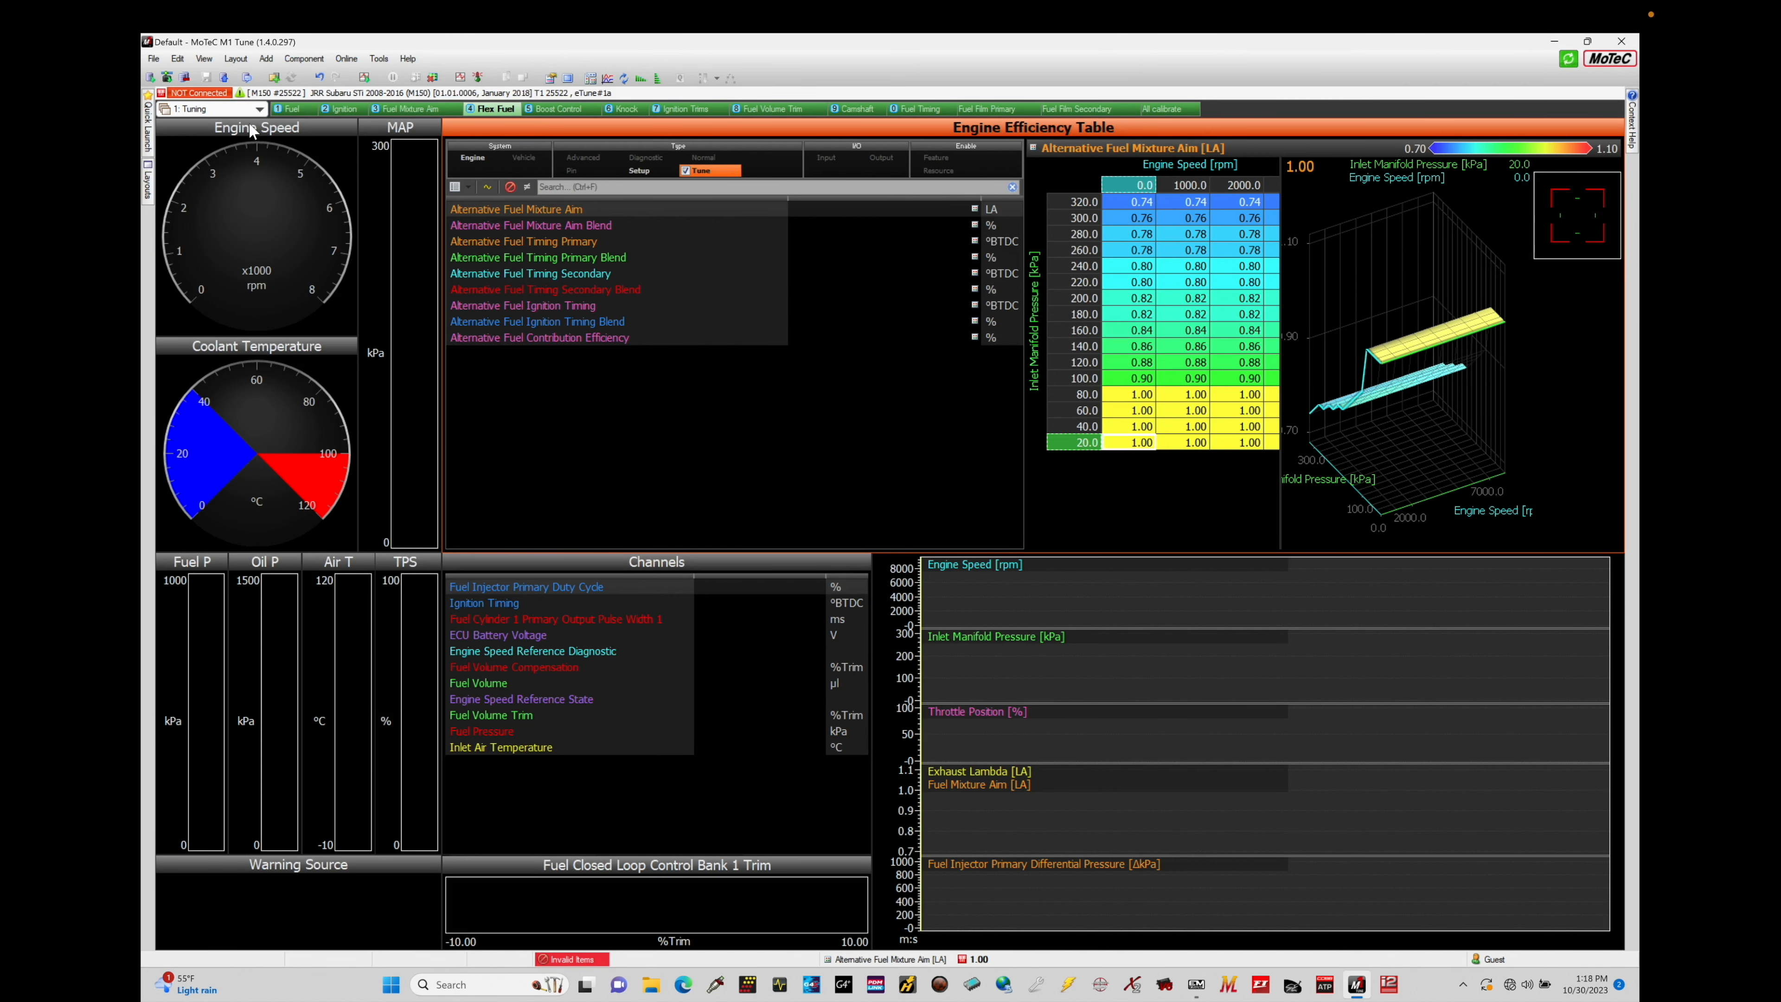
click(252, 108)
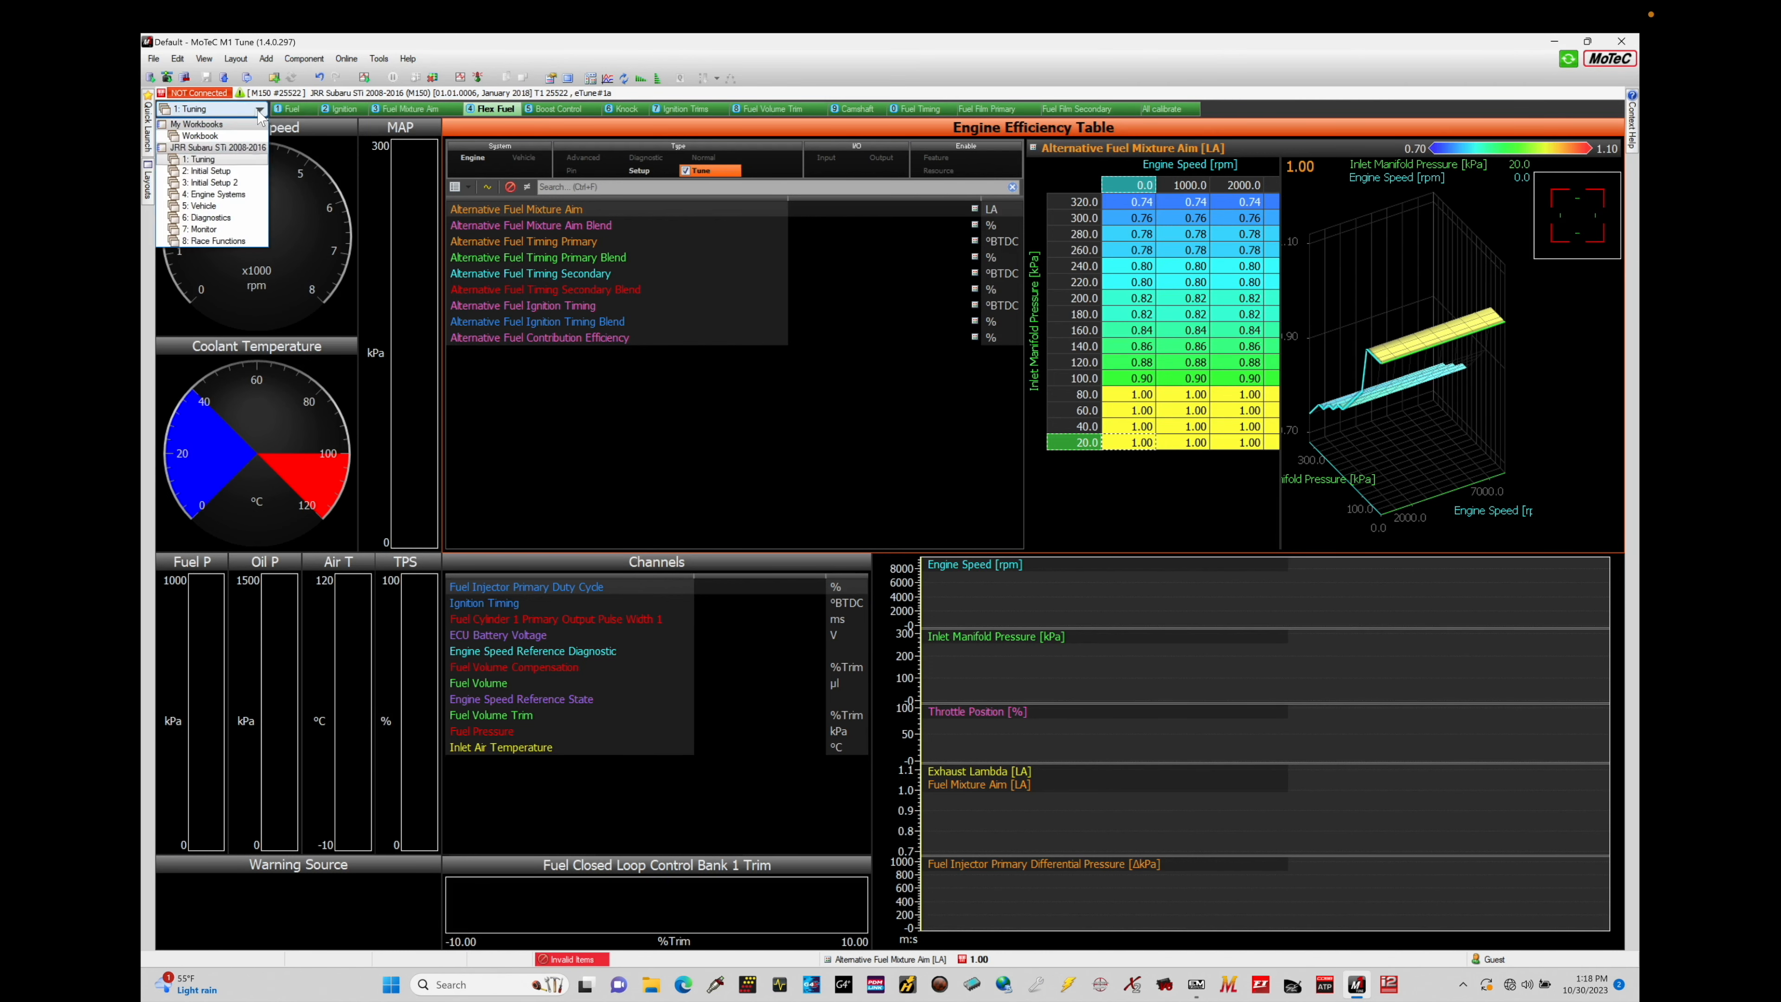
click(240, 194)
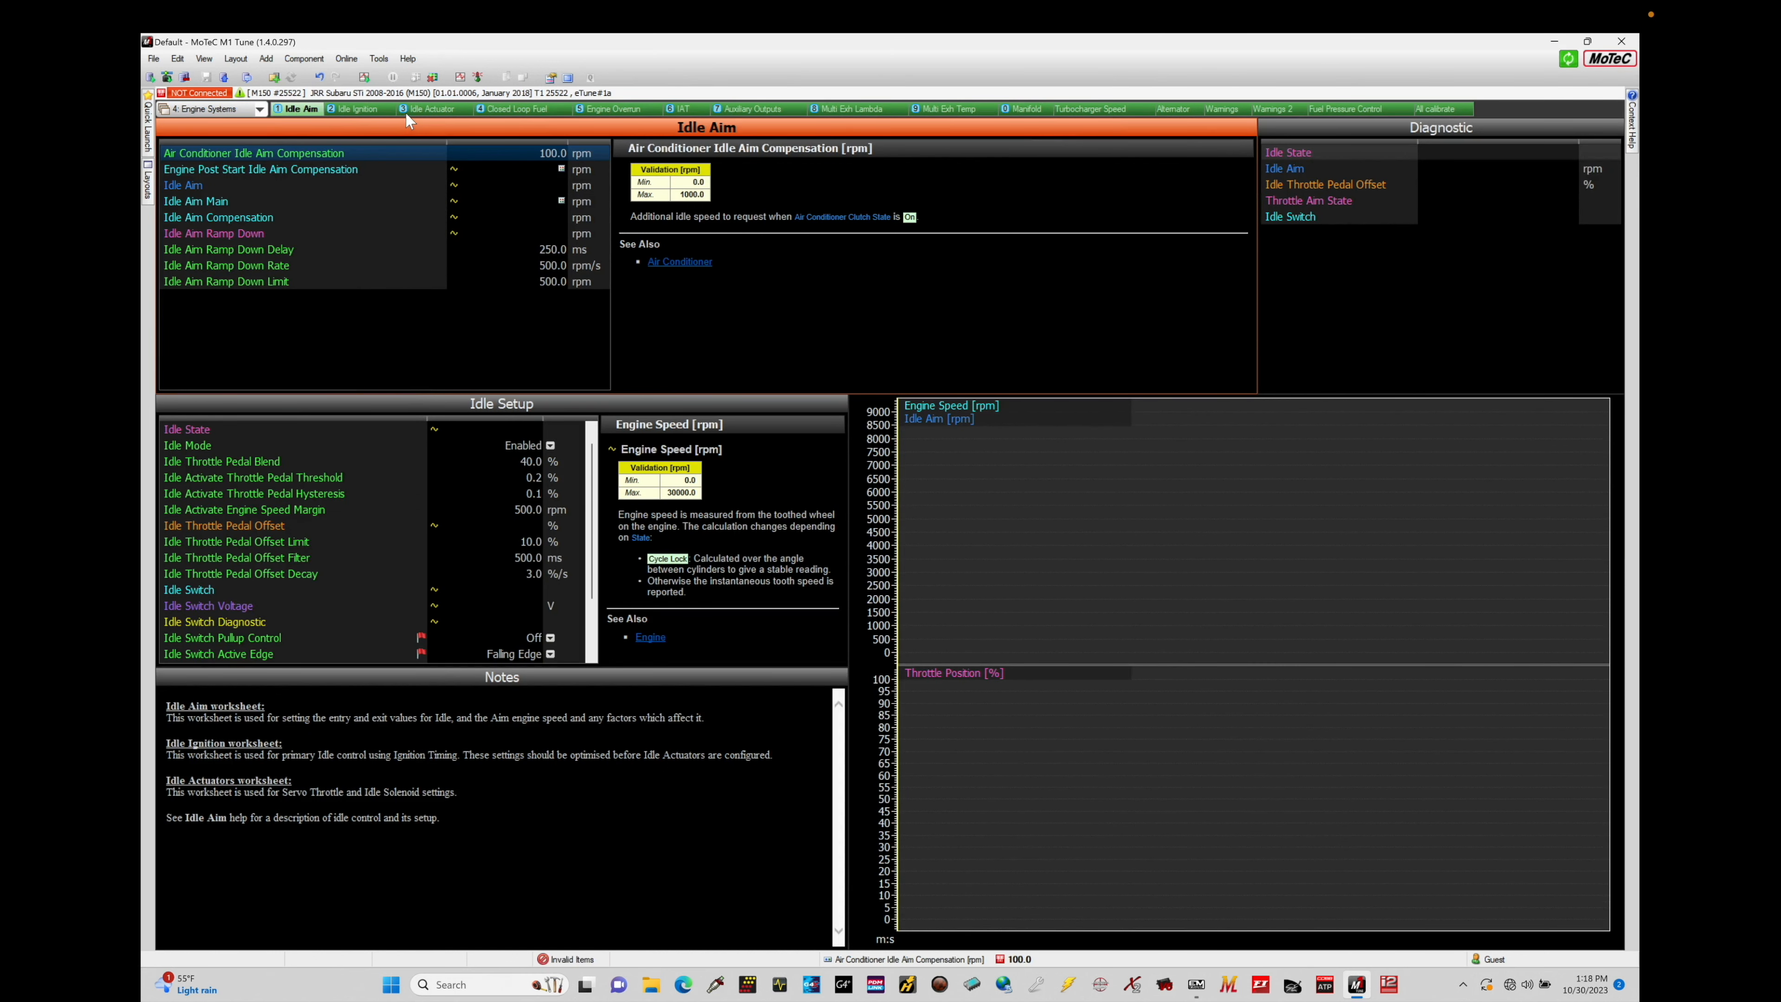
click(514, 116)
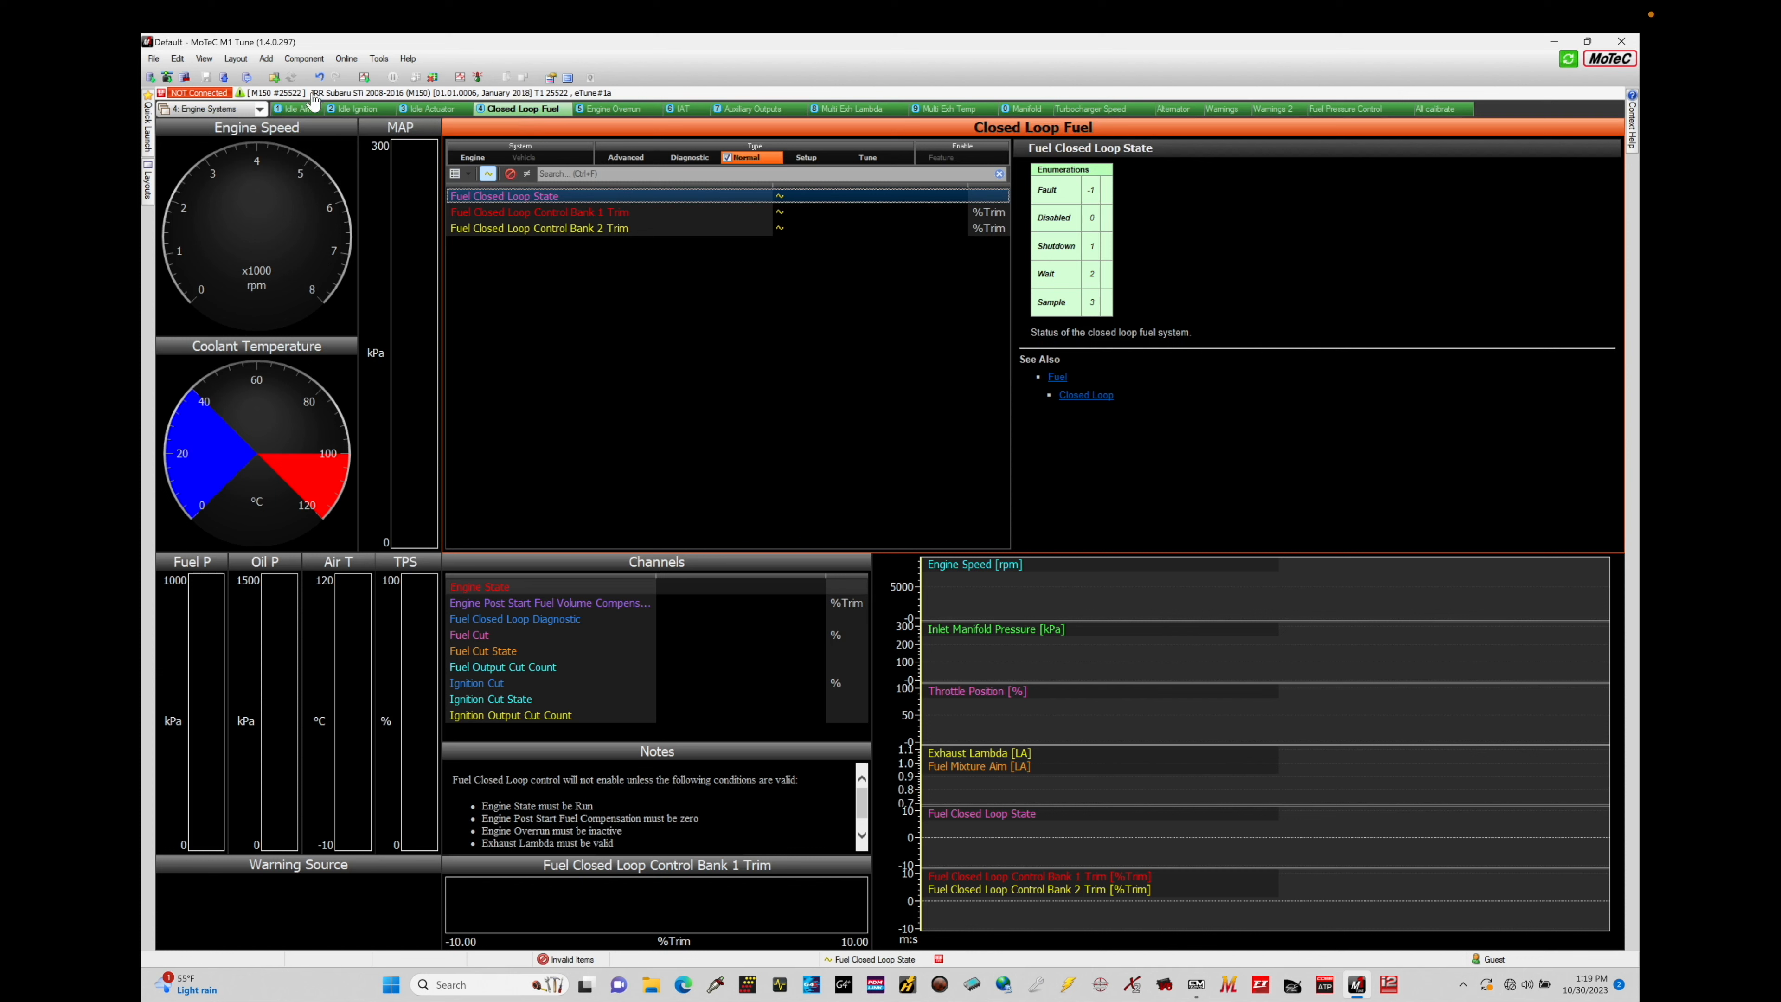
Step: Open the custom workbook under My Workbooks and view its Fuel Tuning worksheet
click(257, 108)
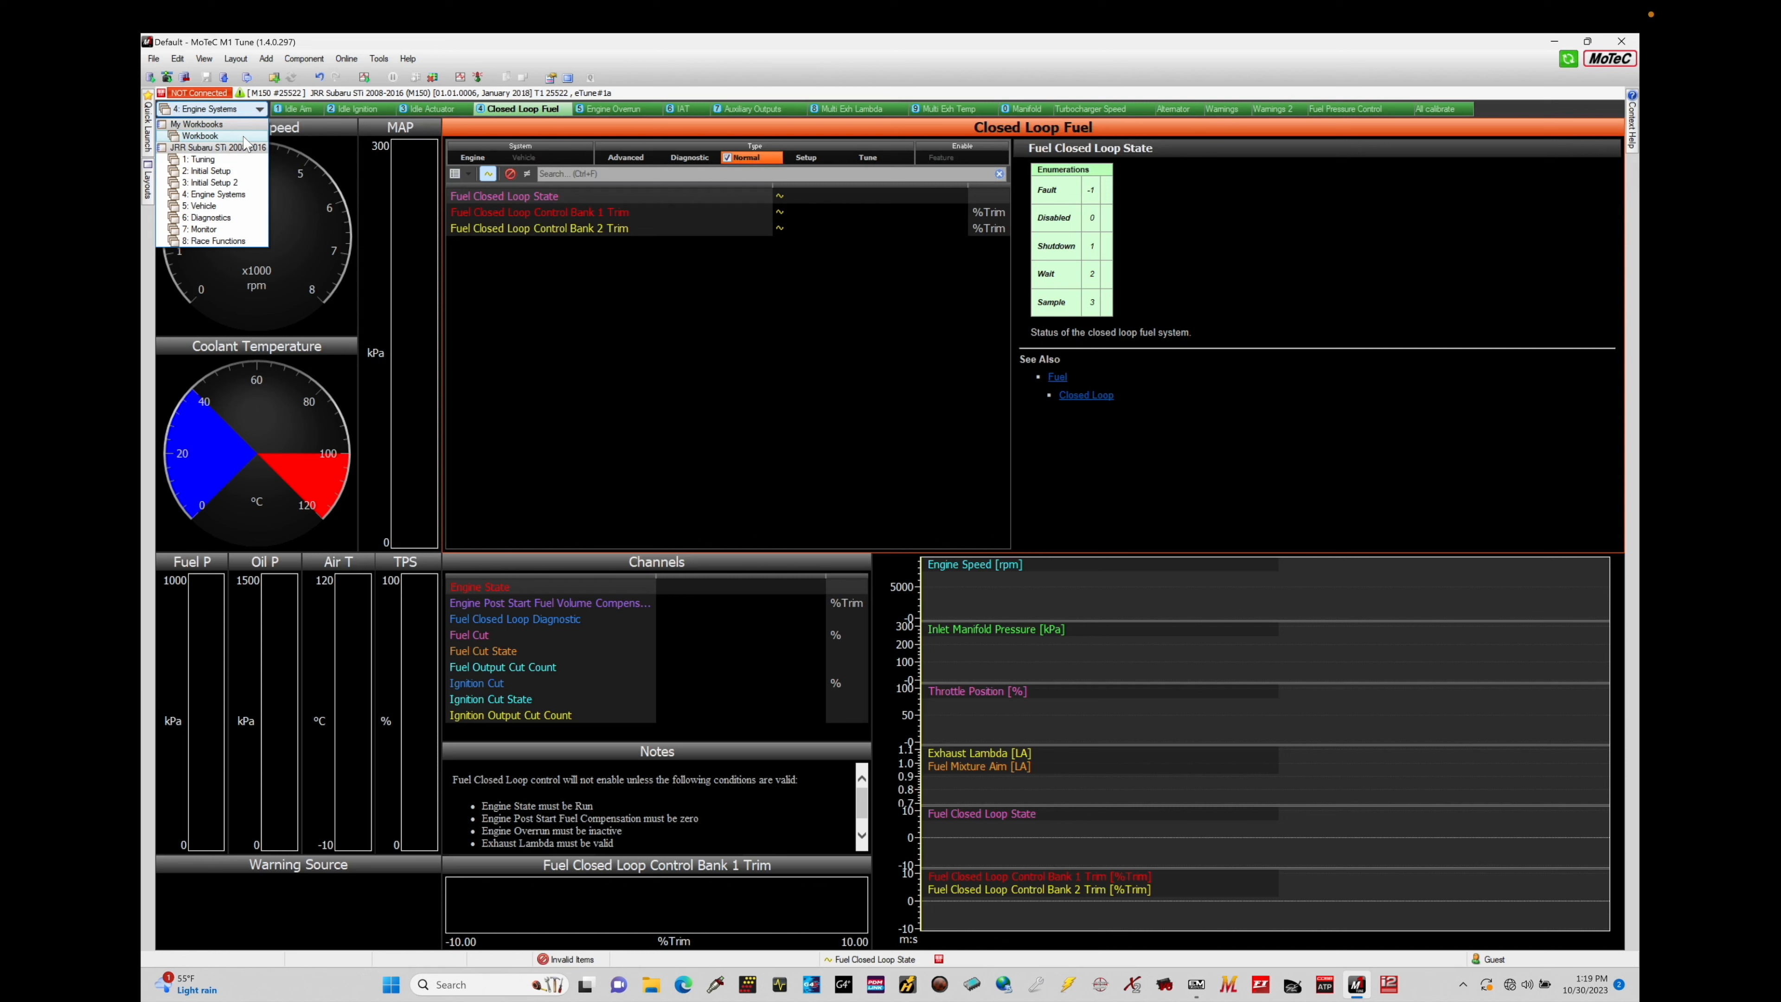
click(247, 124)
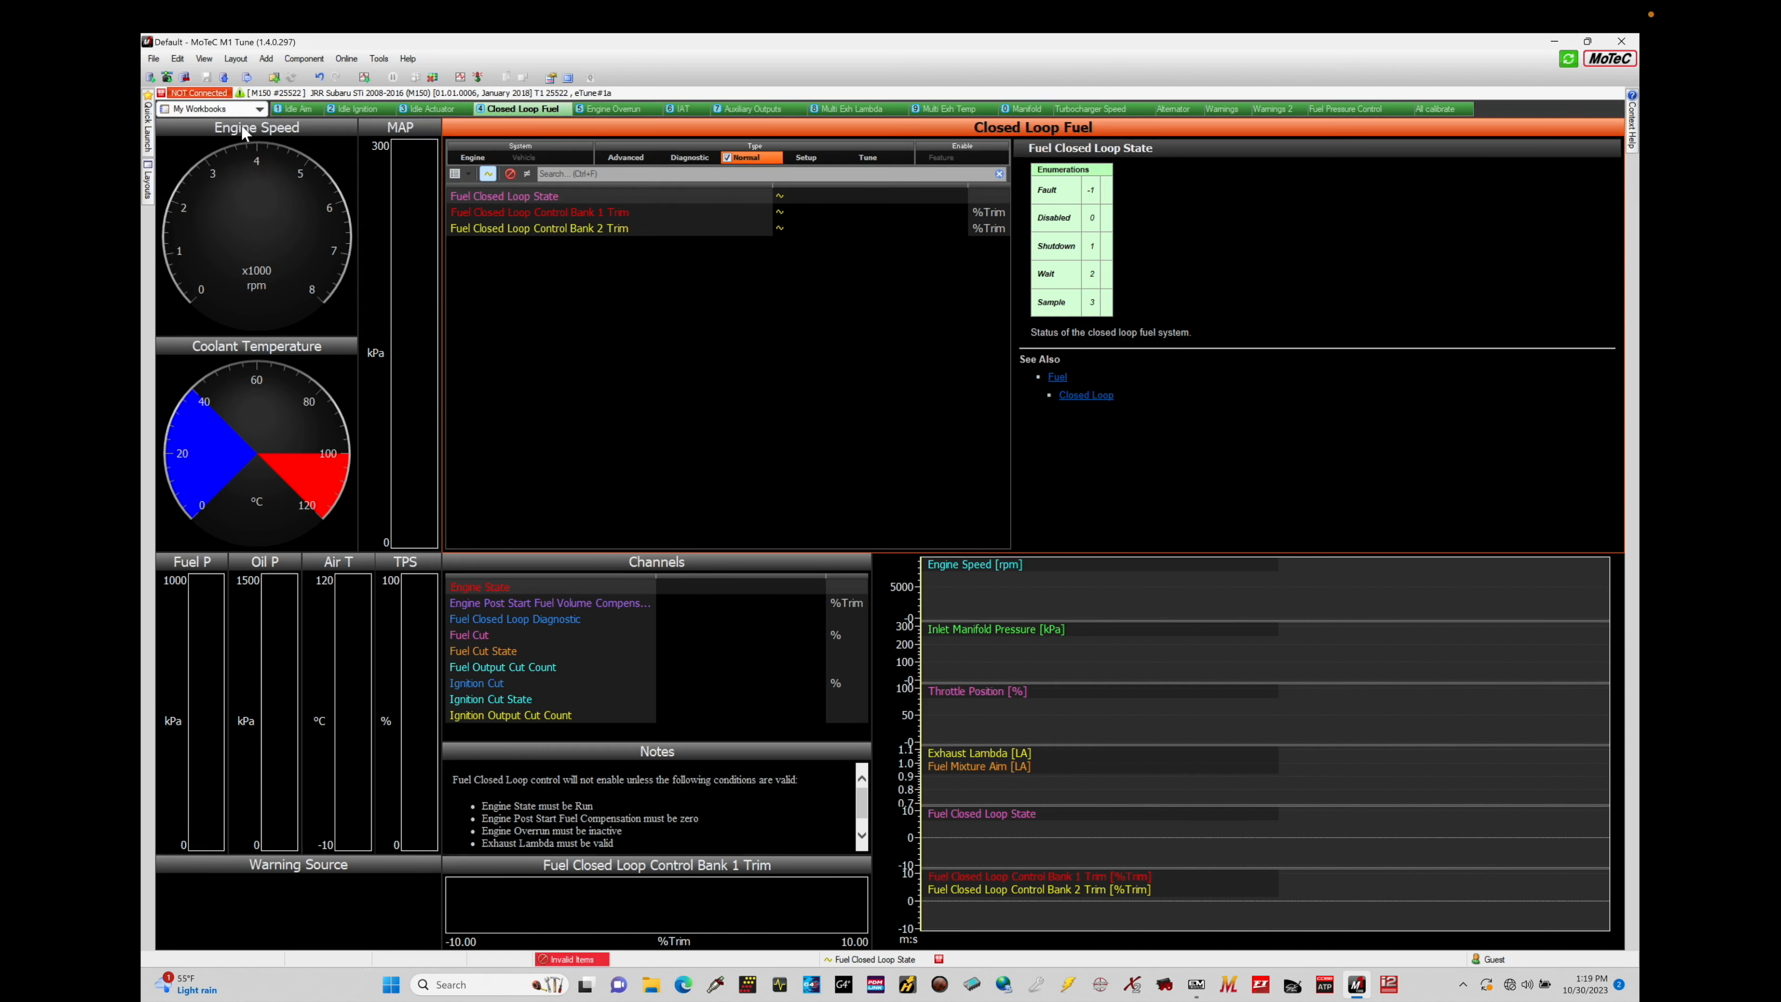
click(251, 117)
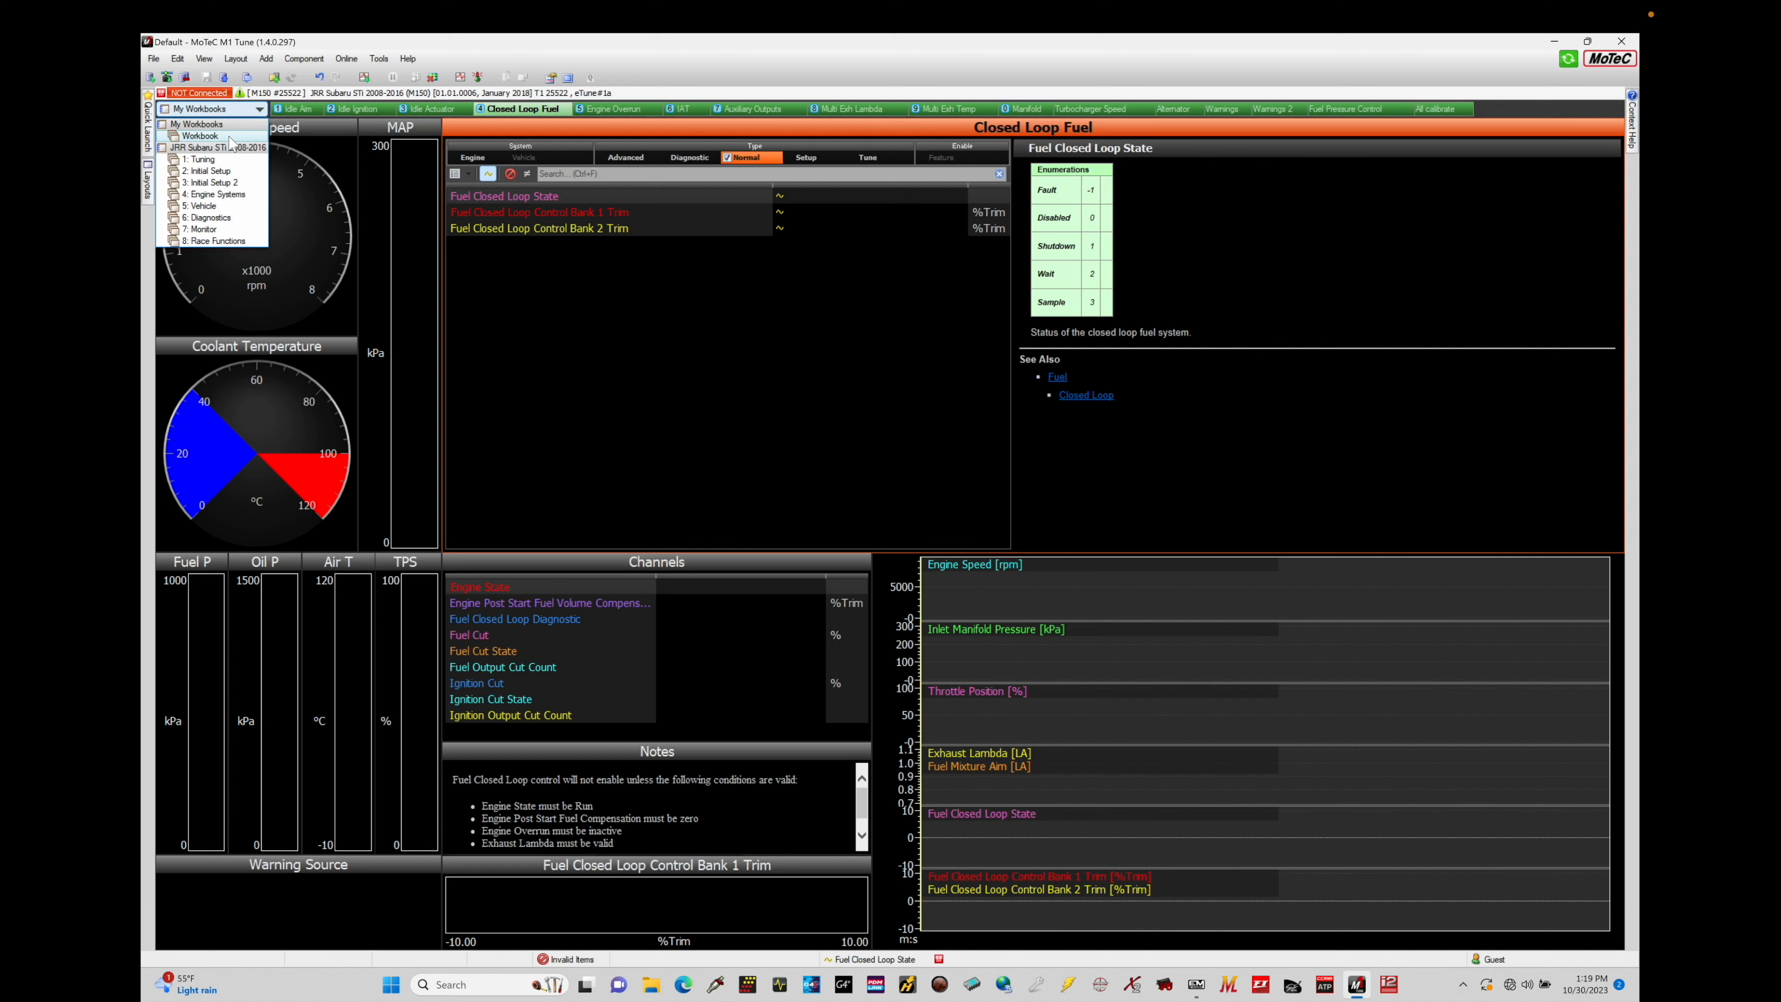
click(229, 135)
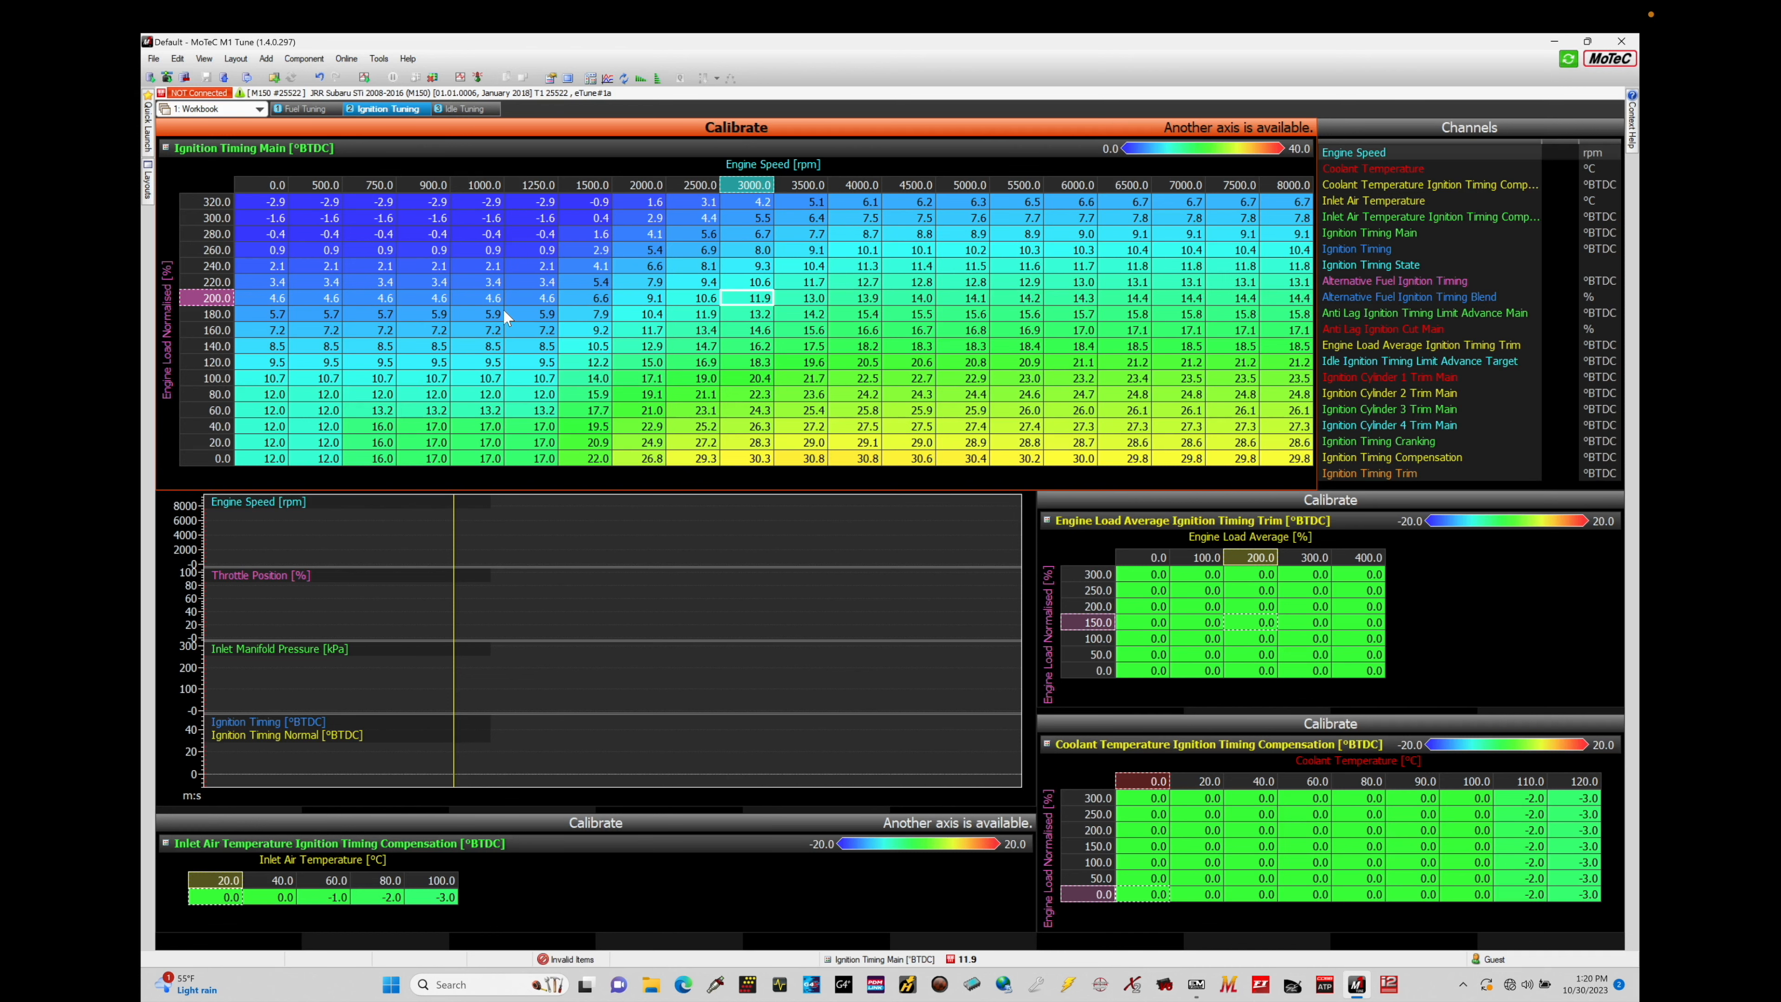
click(310, 111)
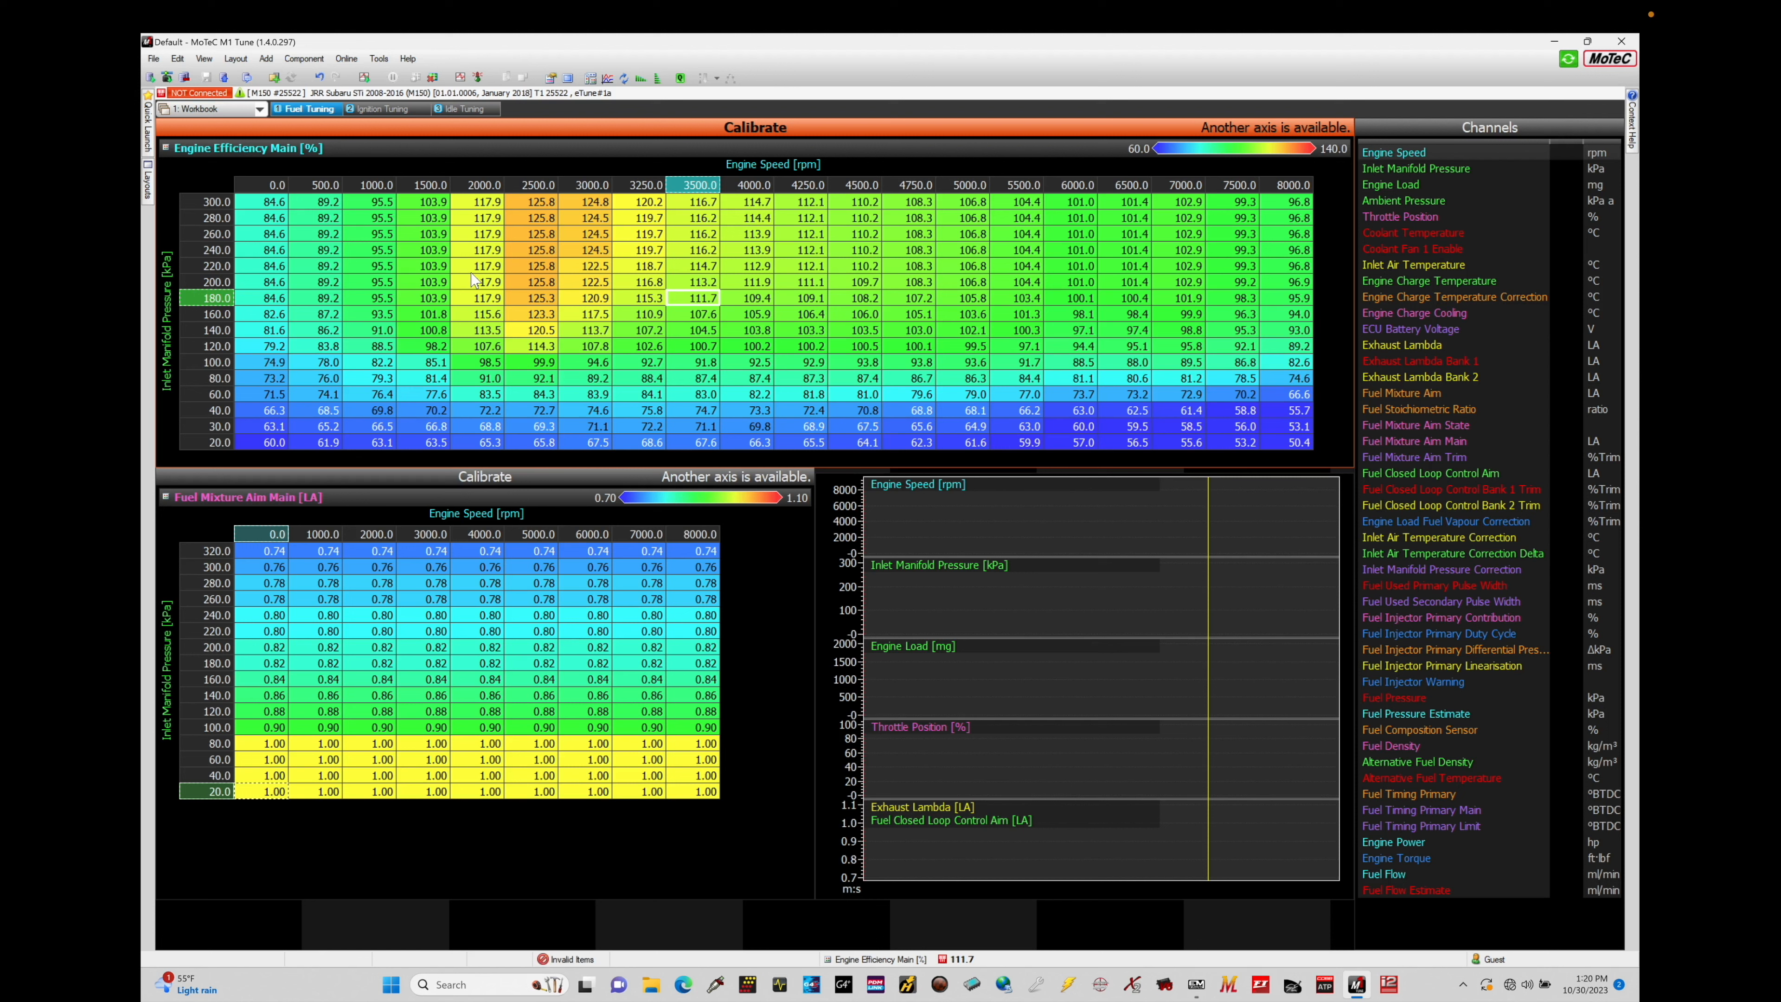
Step: Rename the custom workbook as Tuning
click(260, 110)
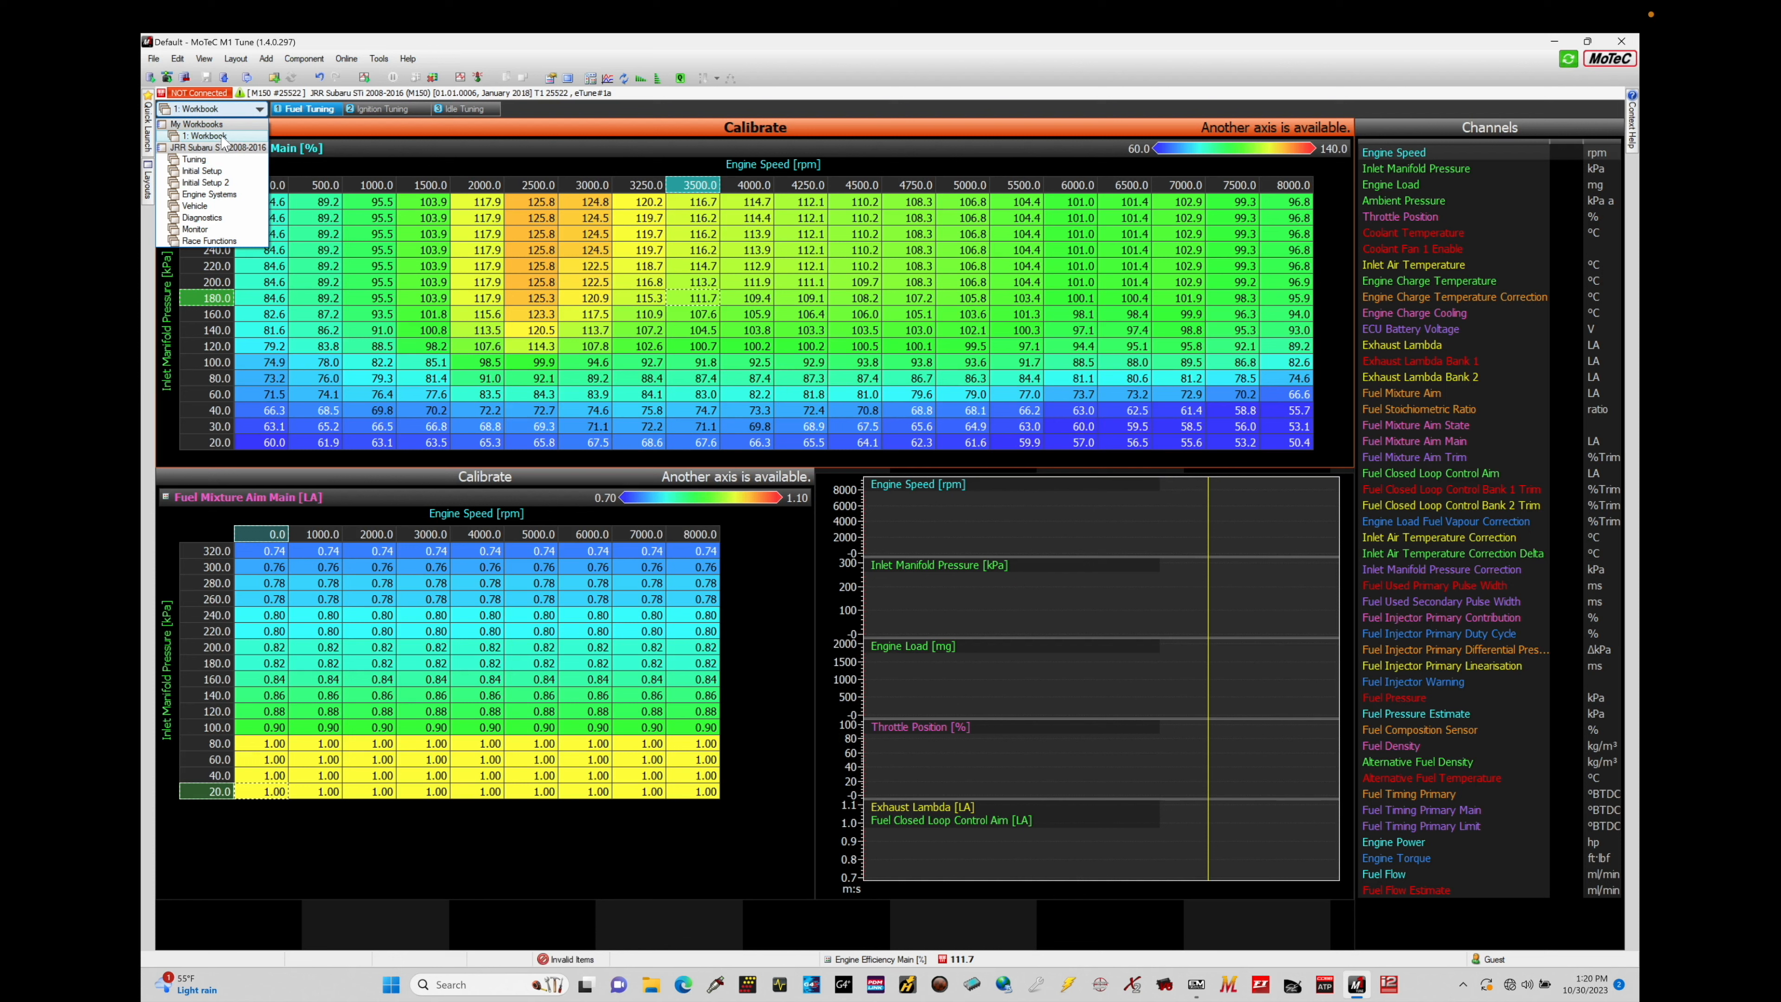
click(220, 135)
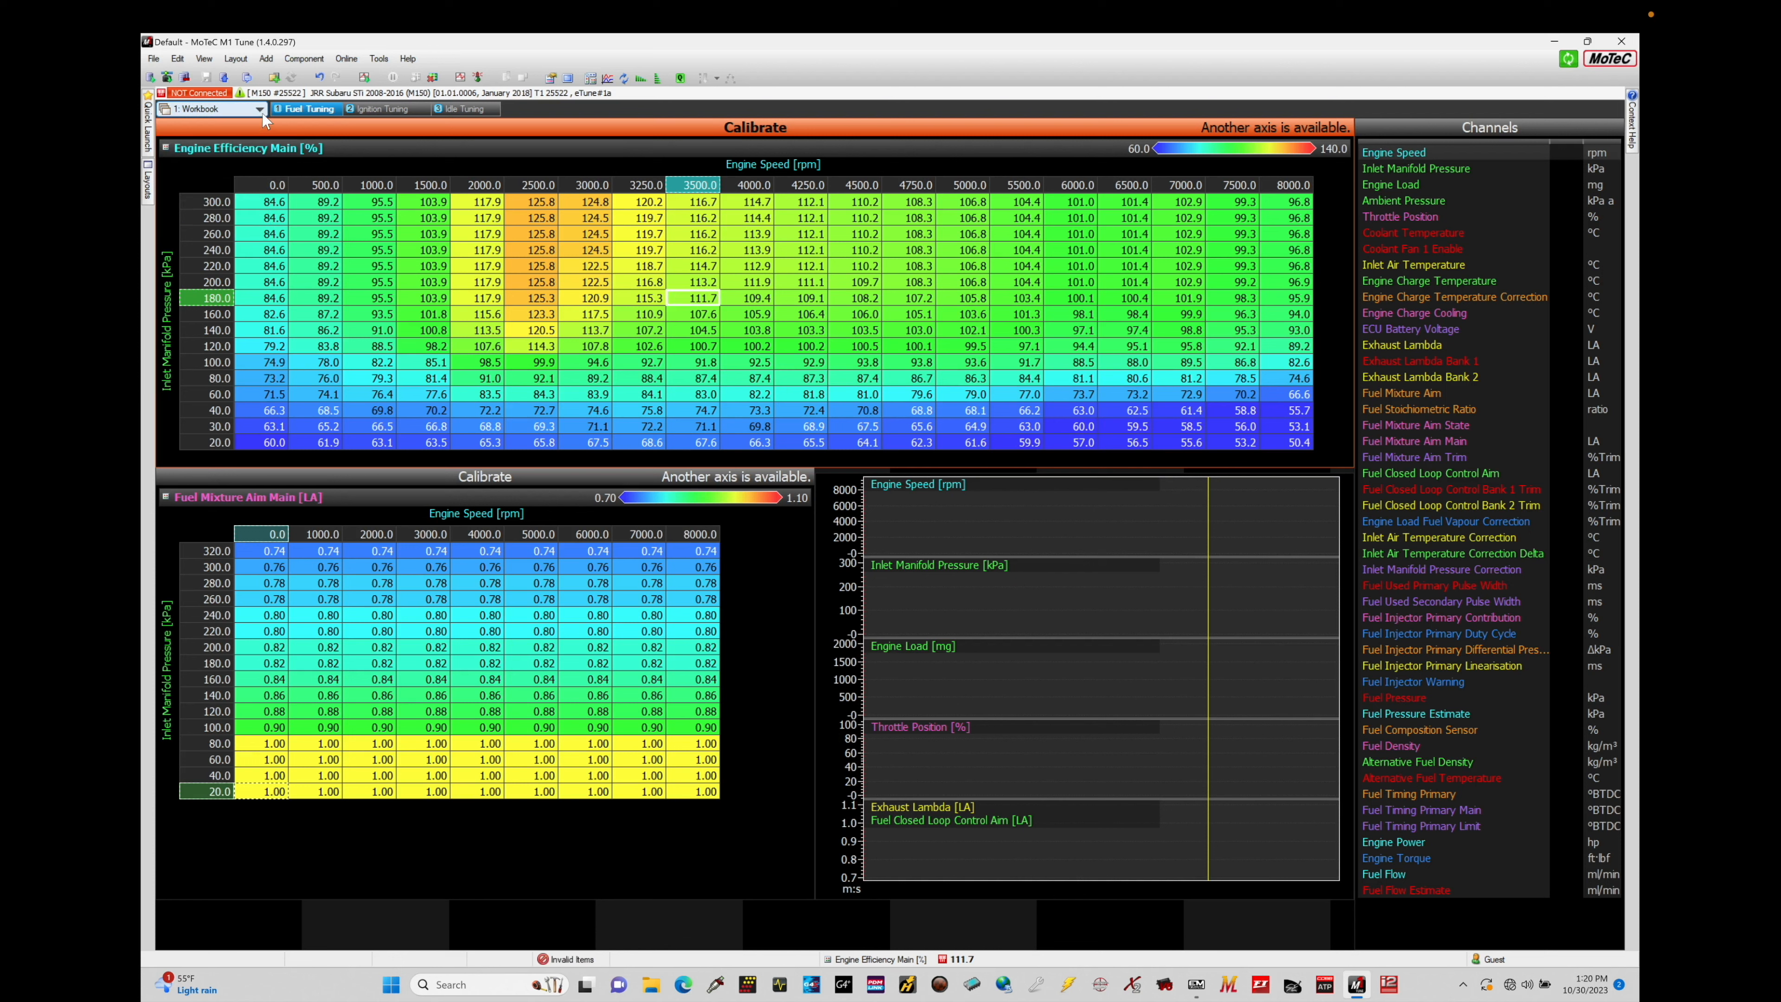
click(223, 109)
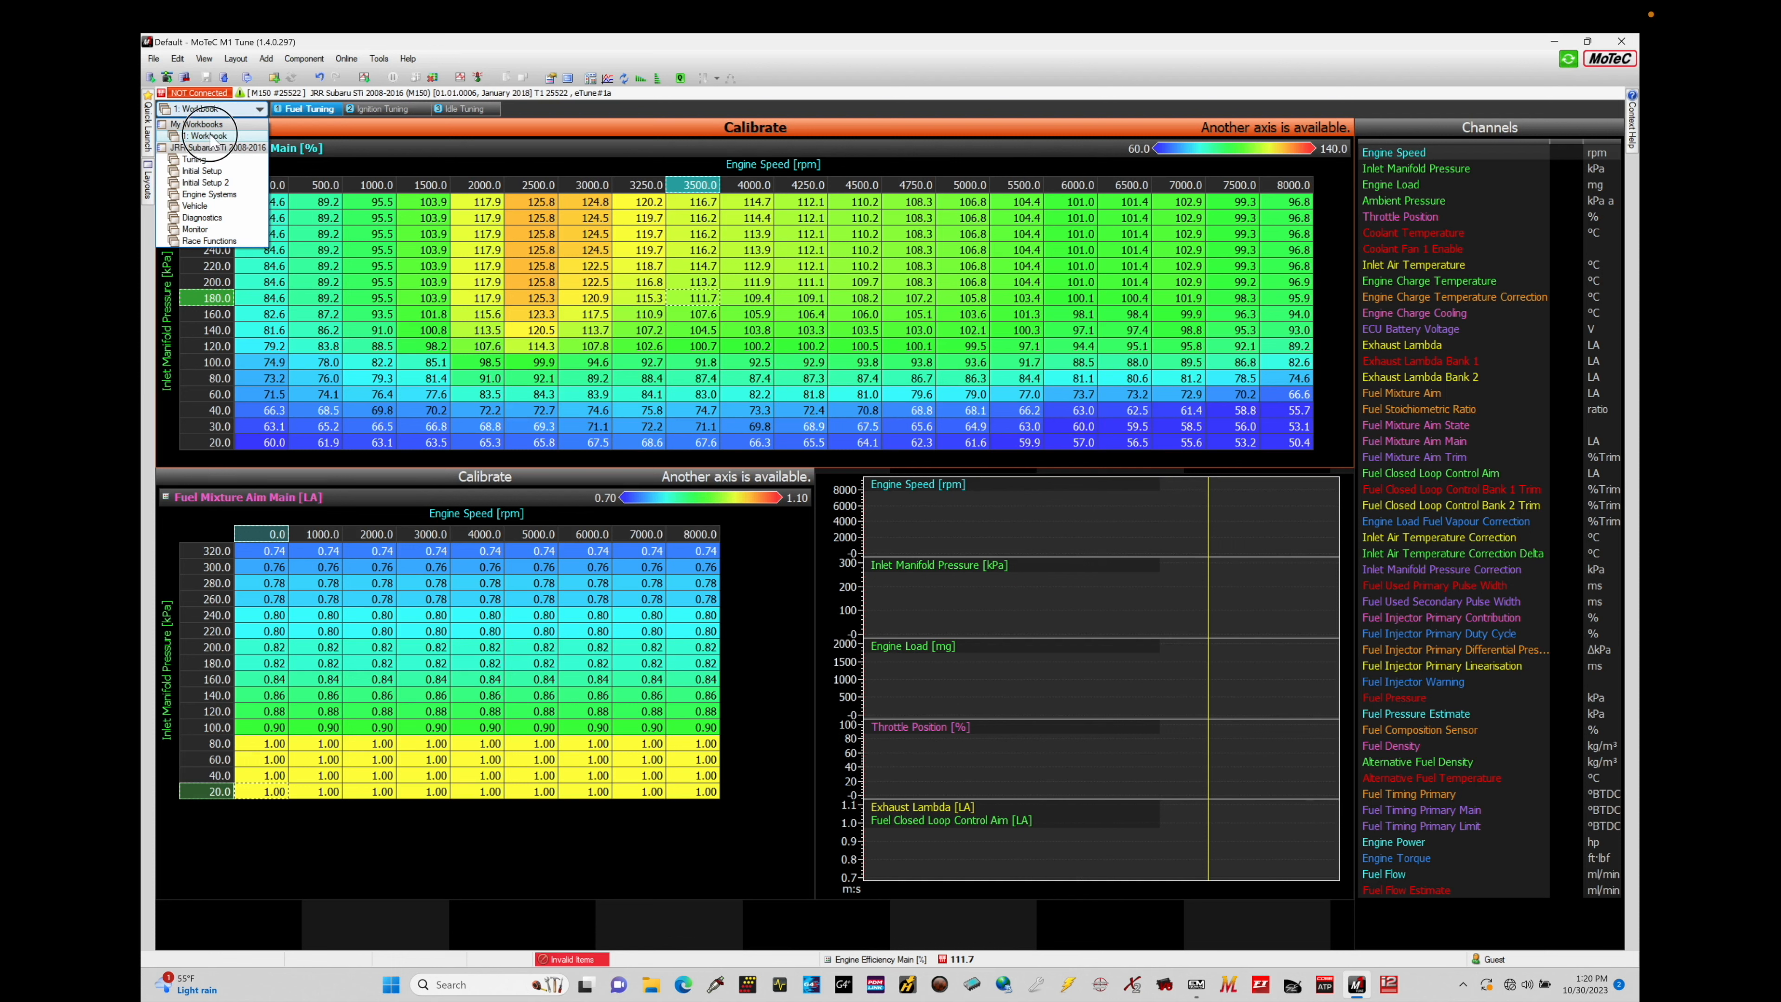
click(224, 136)
right_click(223, 112)
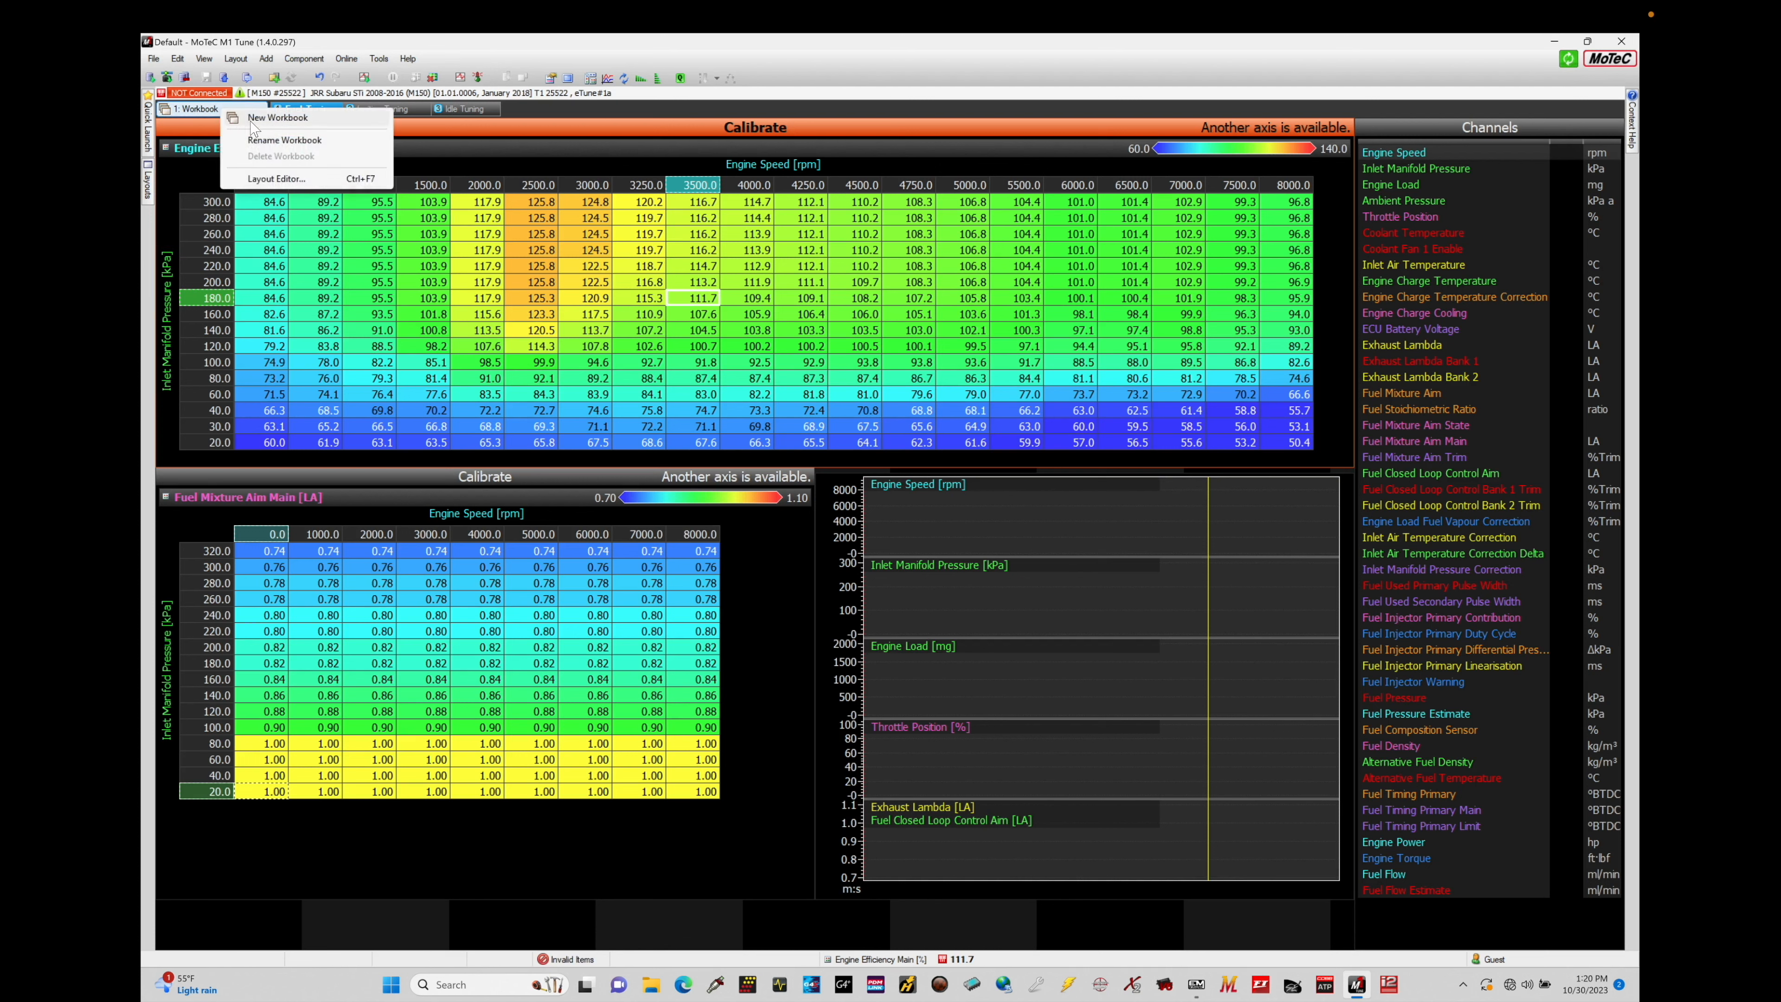
click(259, 140)
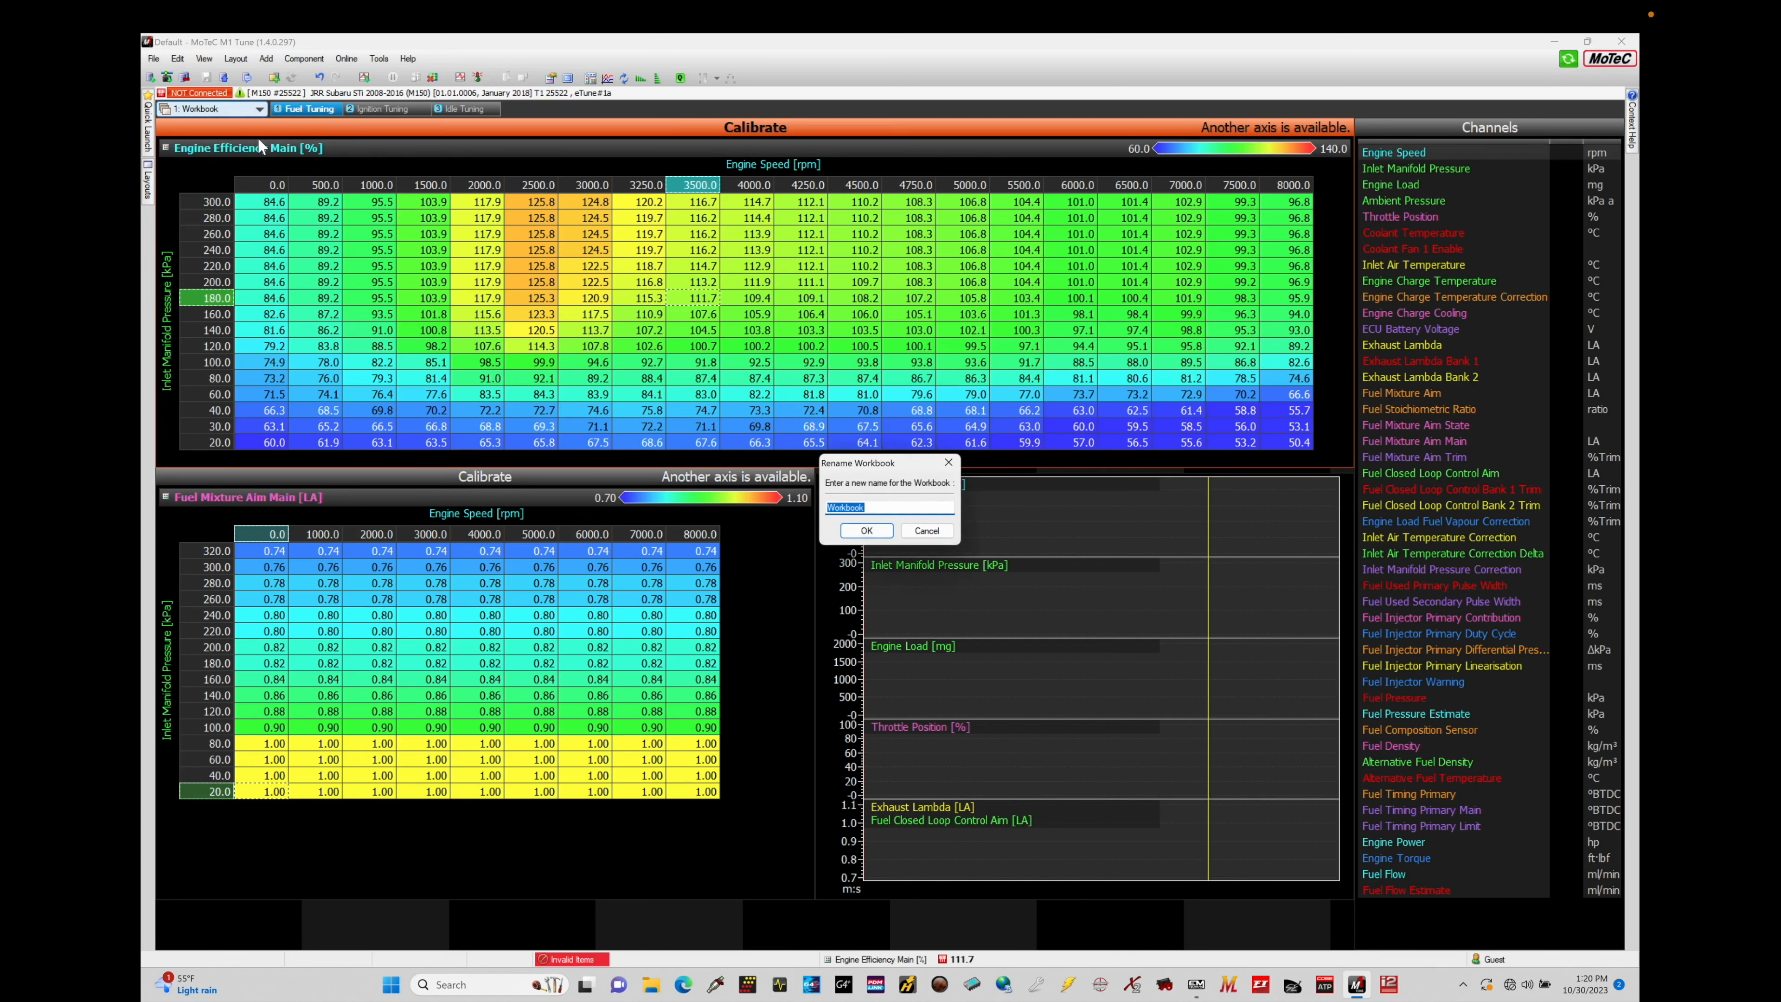
text(Tuning)
key(Return)
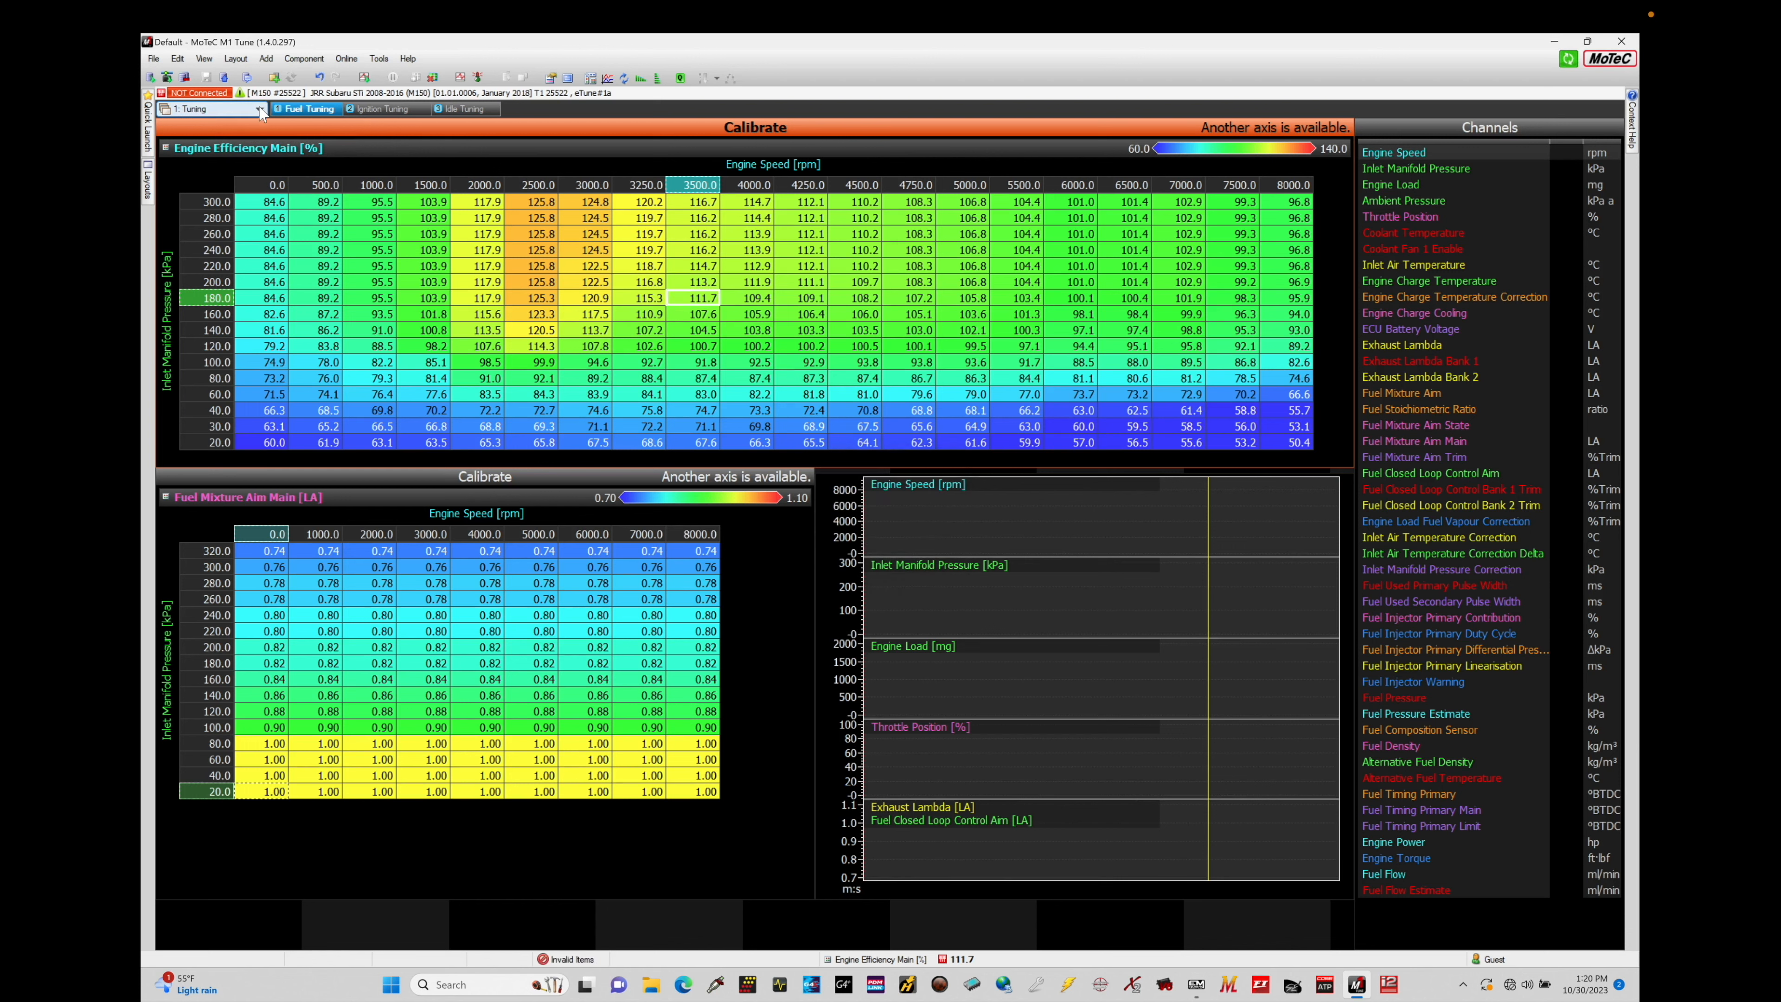
Step: View the custom Tuning workbook's Ignition Tuning worksheet, followed by its Idle Tuning worksheet
click(258, 111)
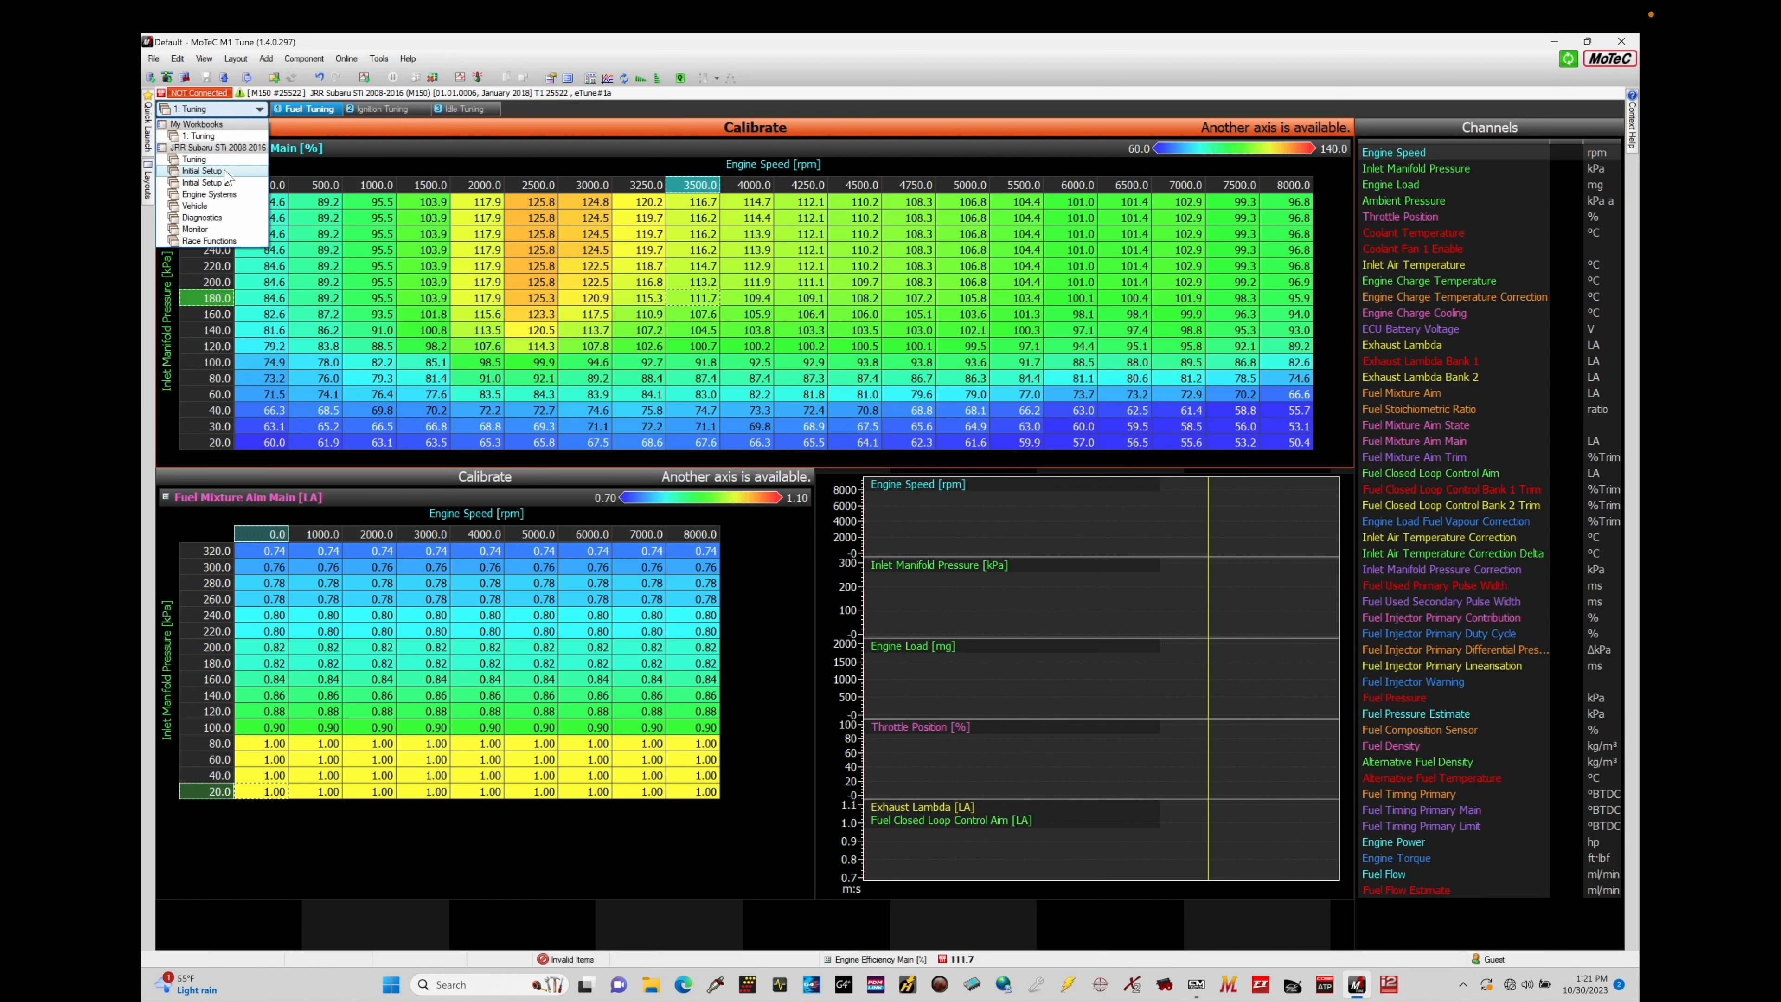
click(313, 123)
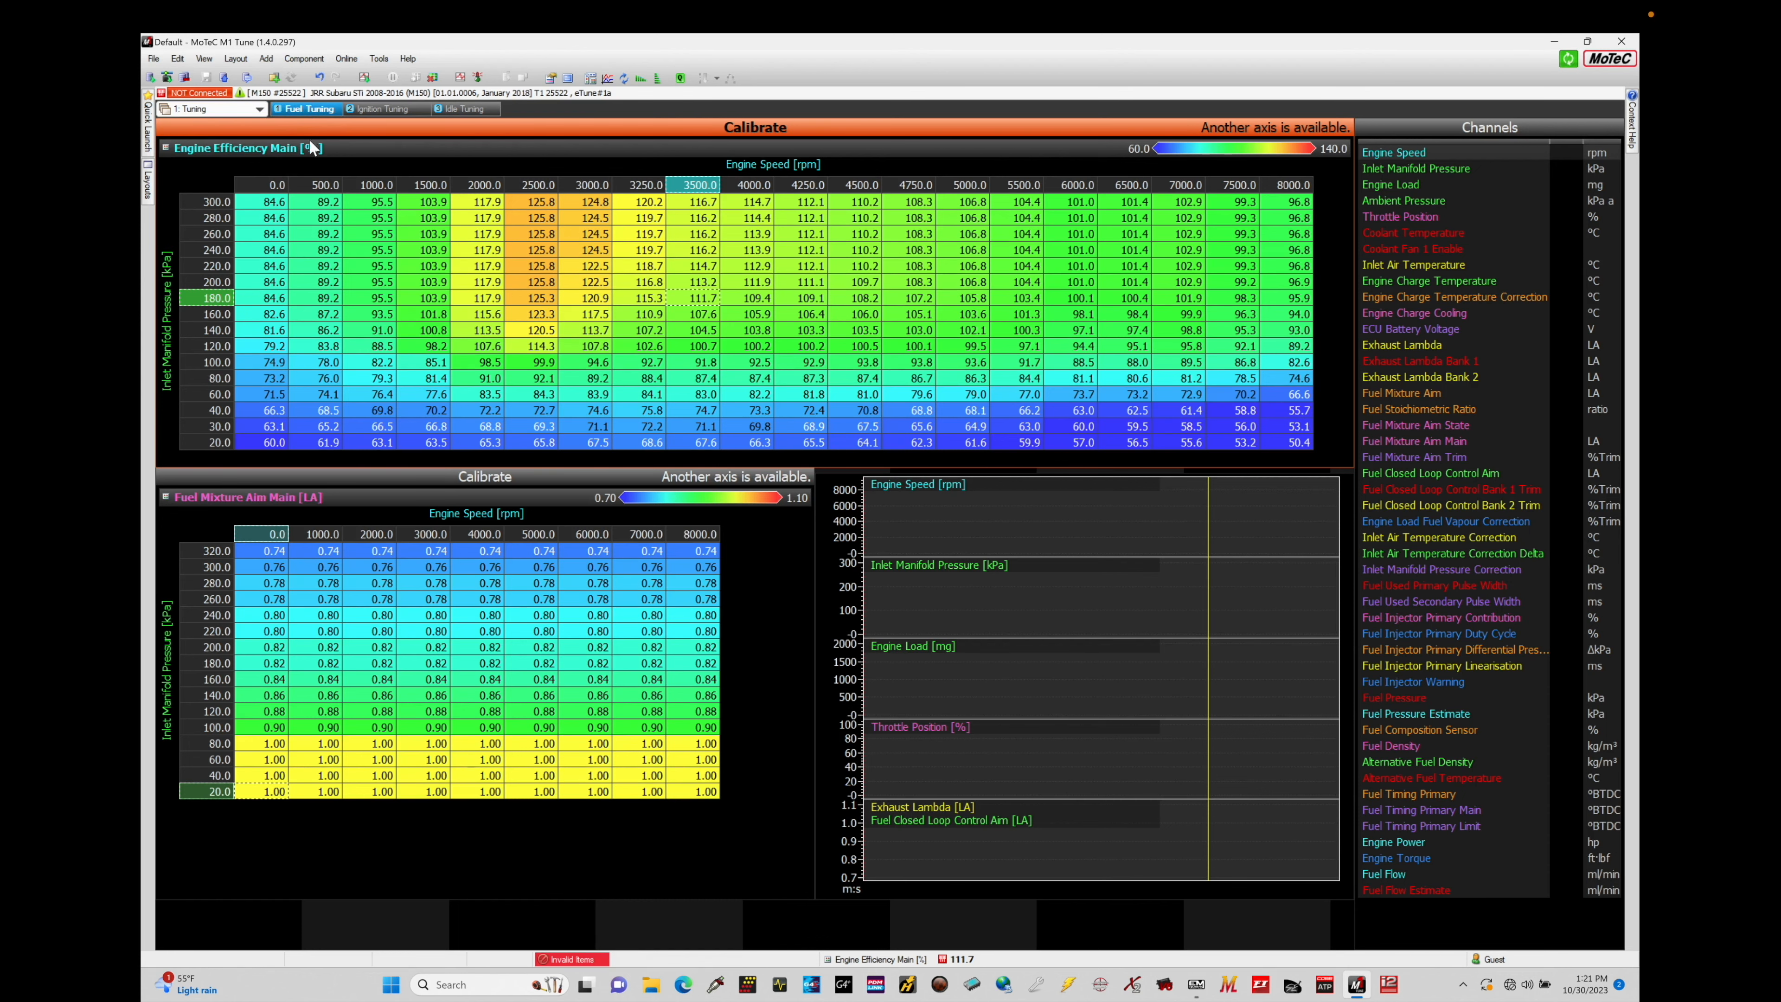
click(370, 117)
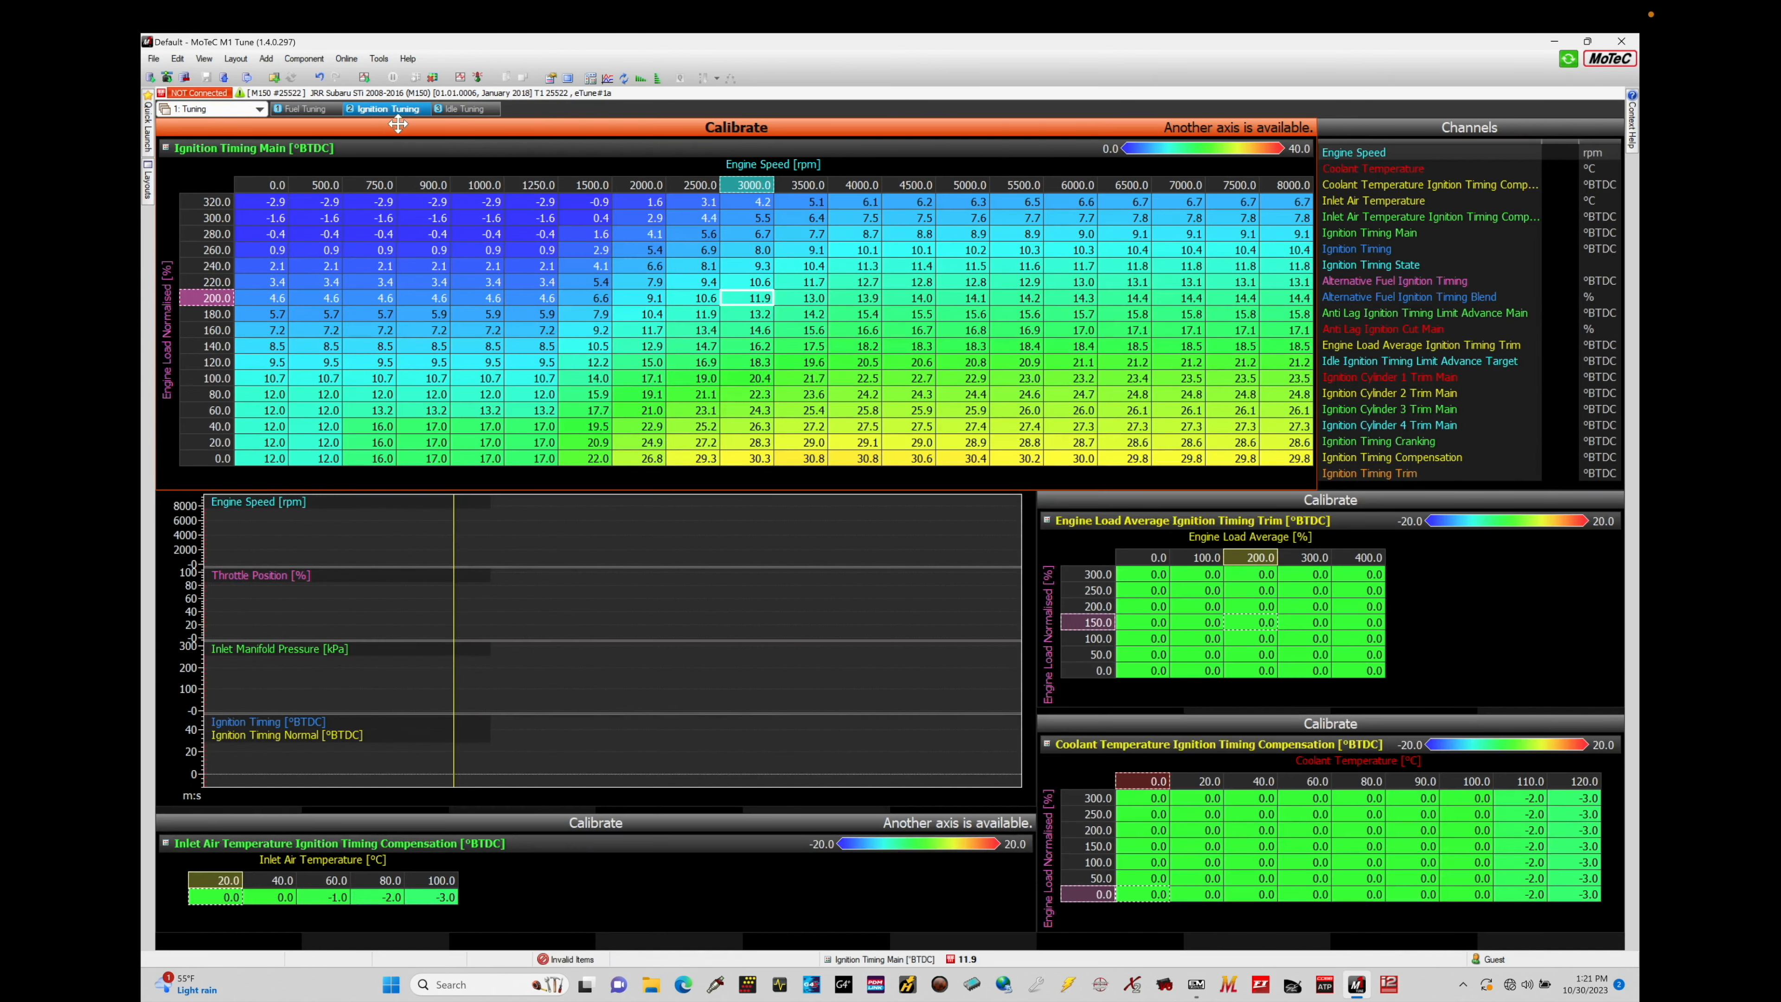
click(464, 108)
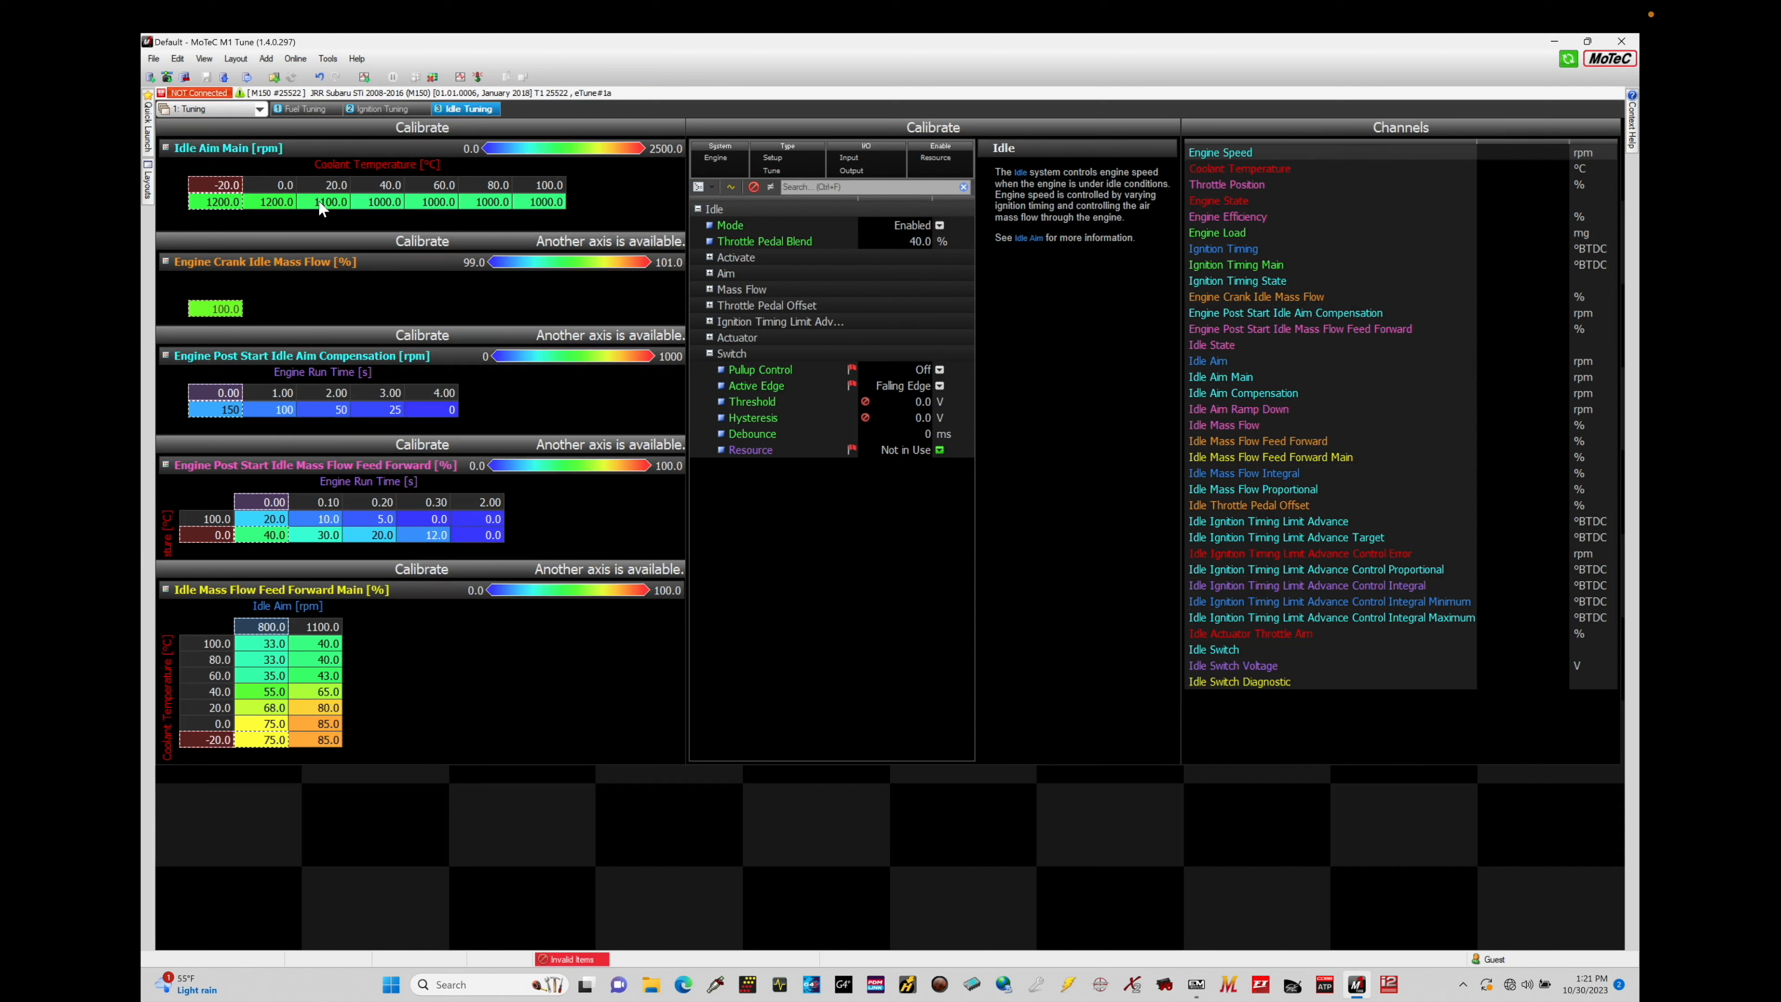
Step: Open the Fuel worksheet of the JRR Subaru package's Tuning workbook and display the Engine Efficiency Main table
click(260, 109)
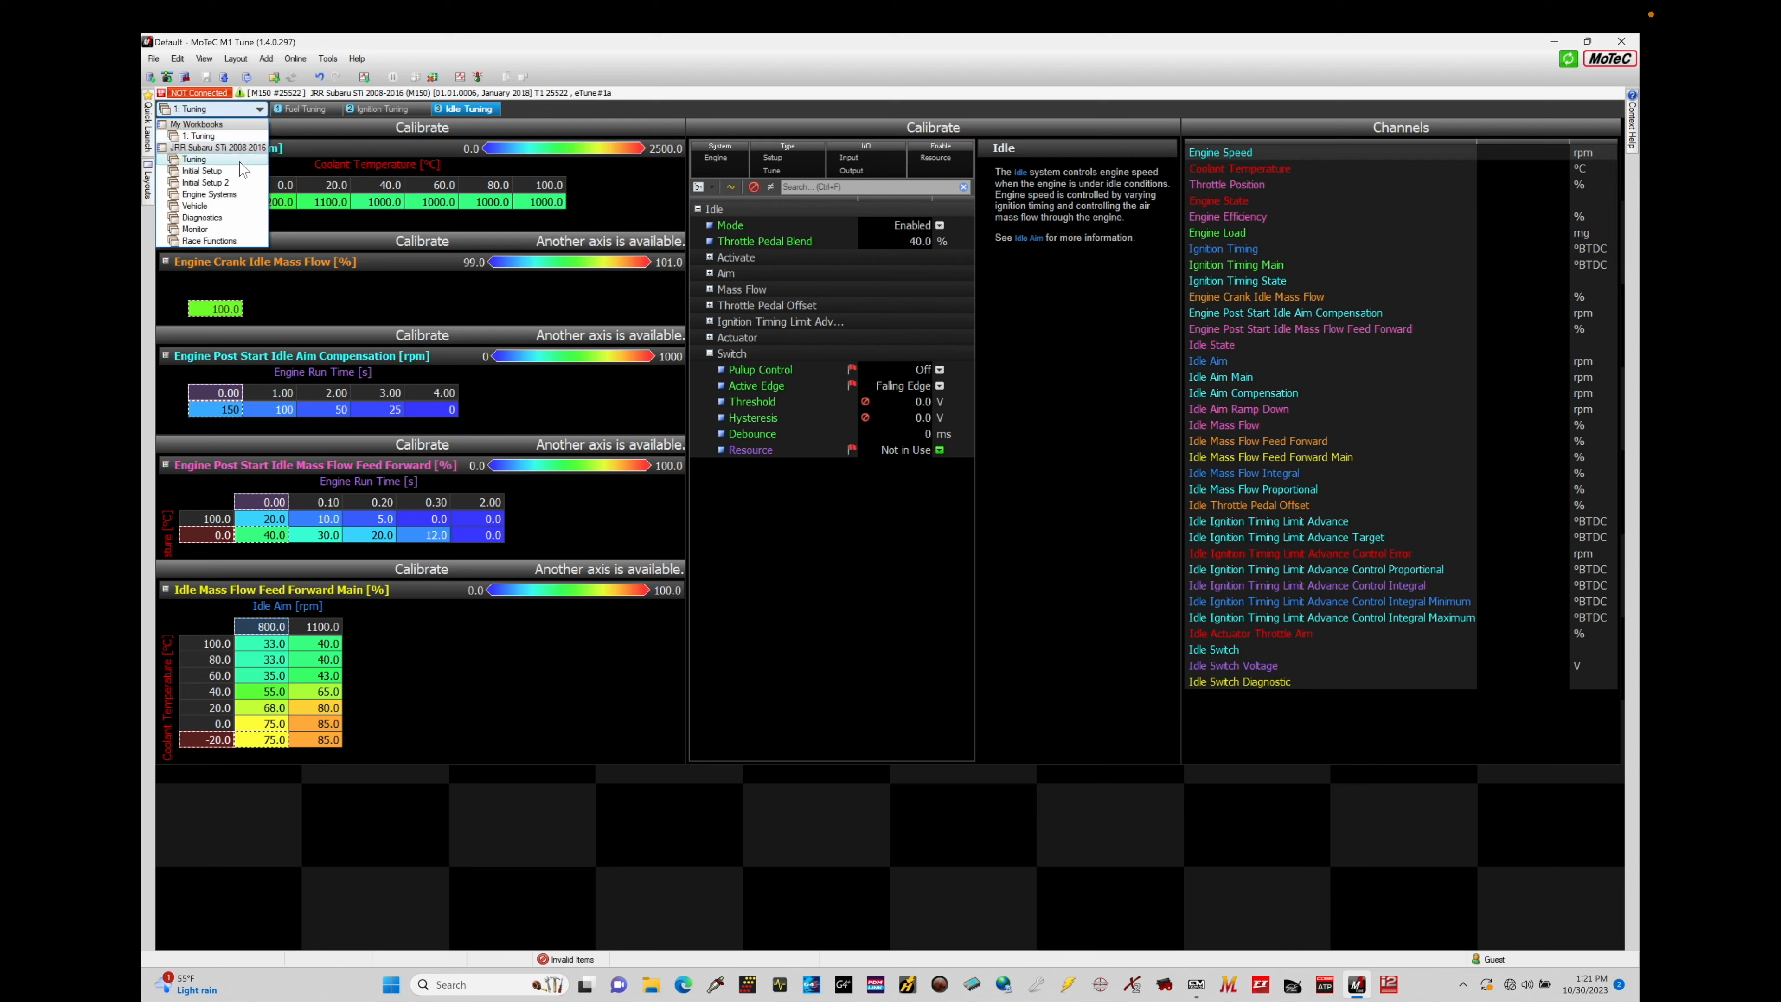
click(239, 160)
click(298, 113)
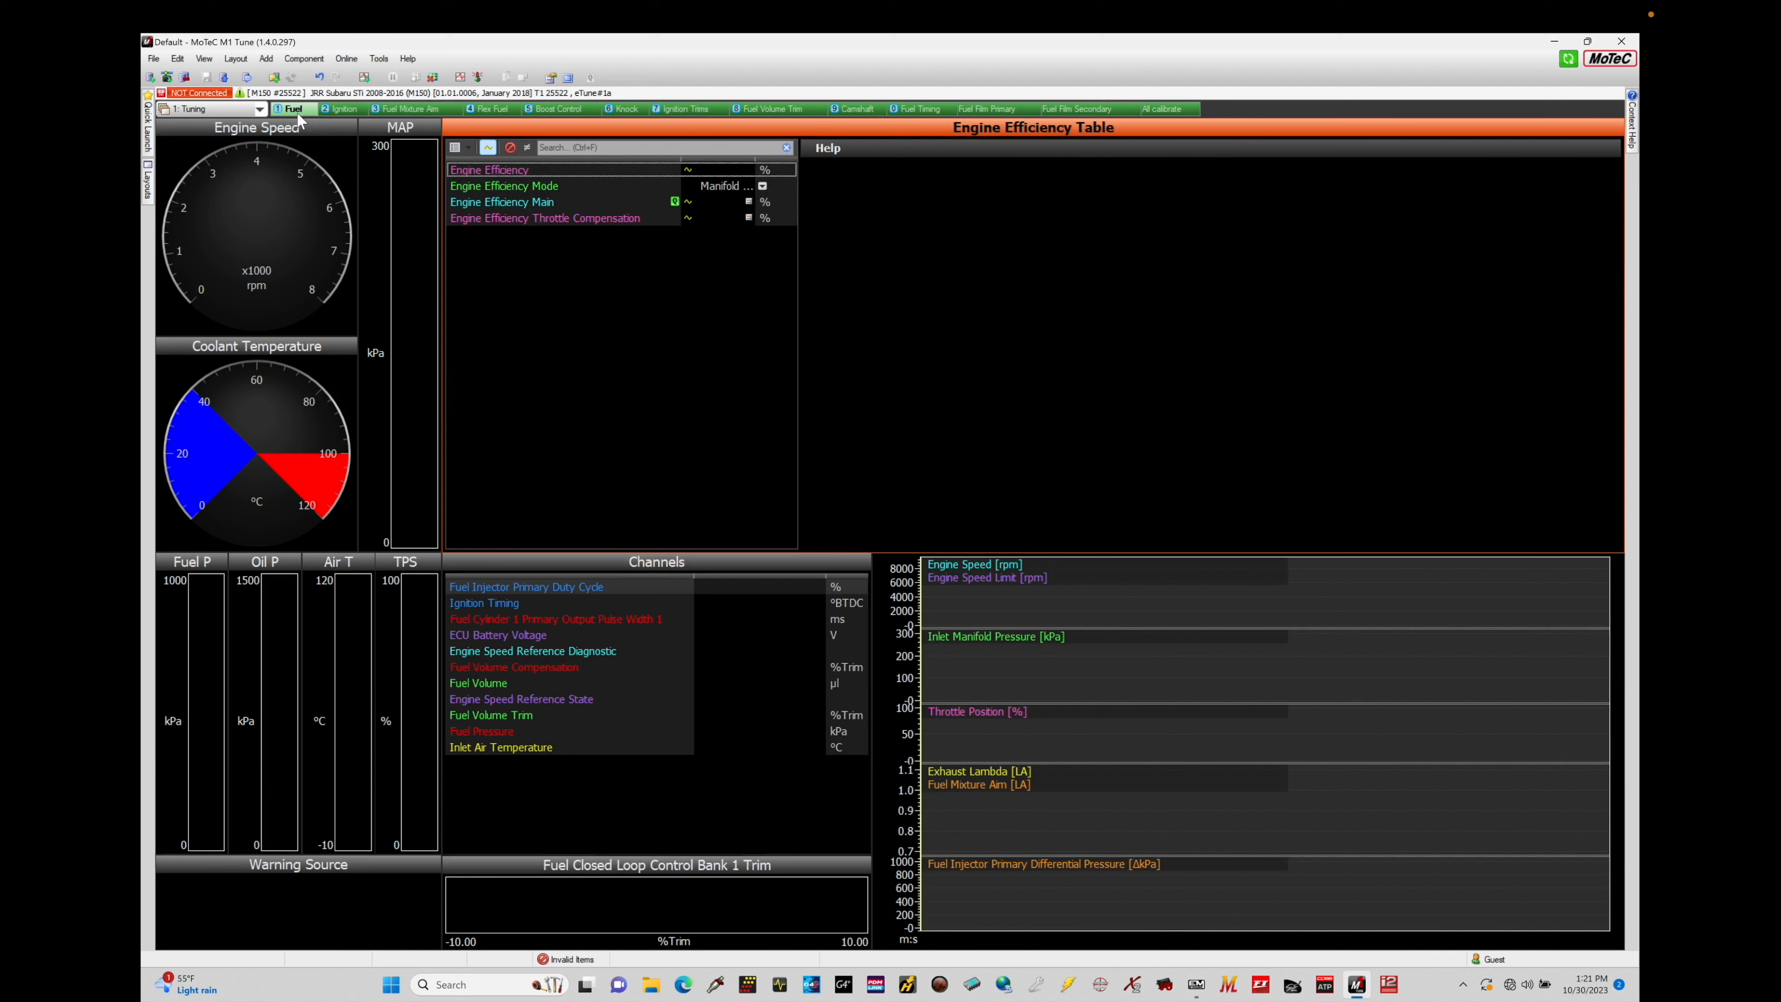
click(738, 201)
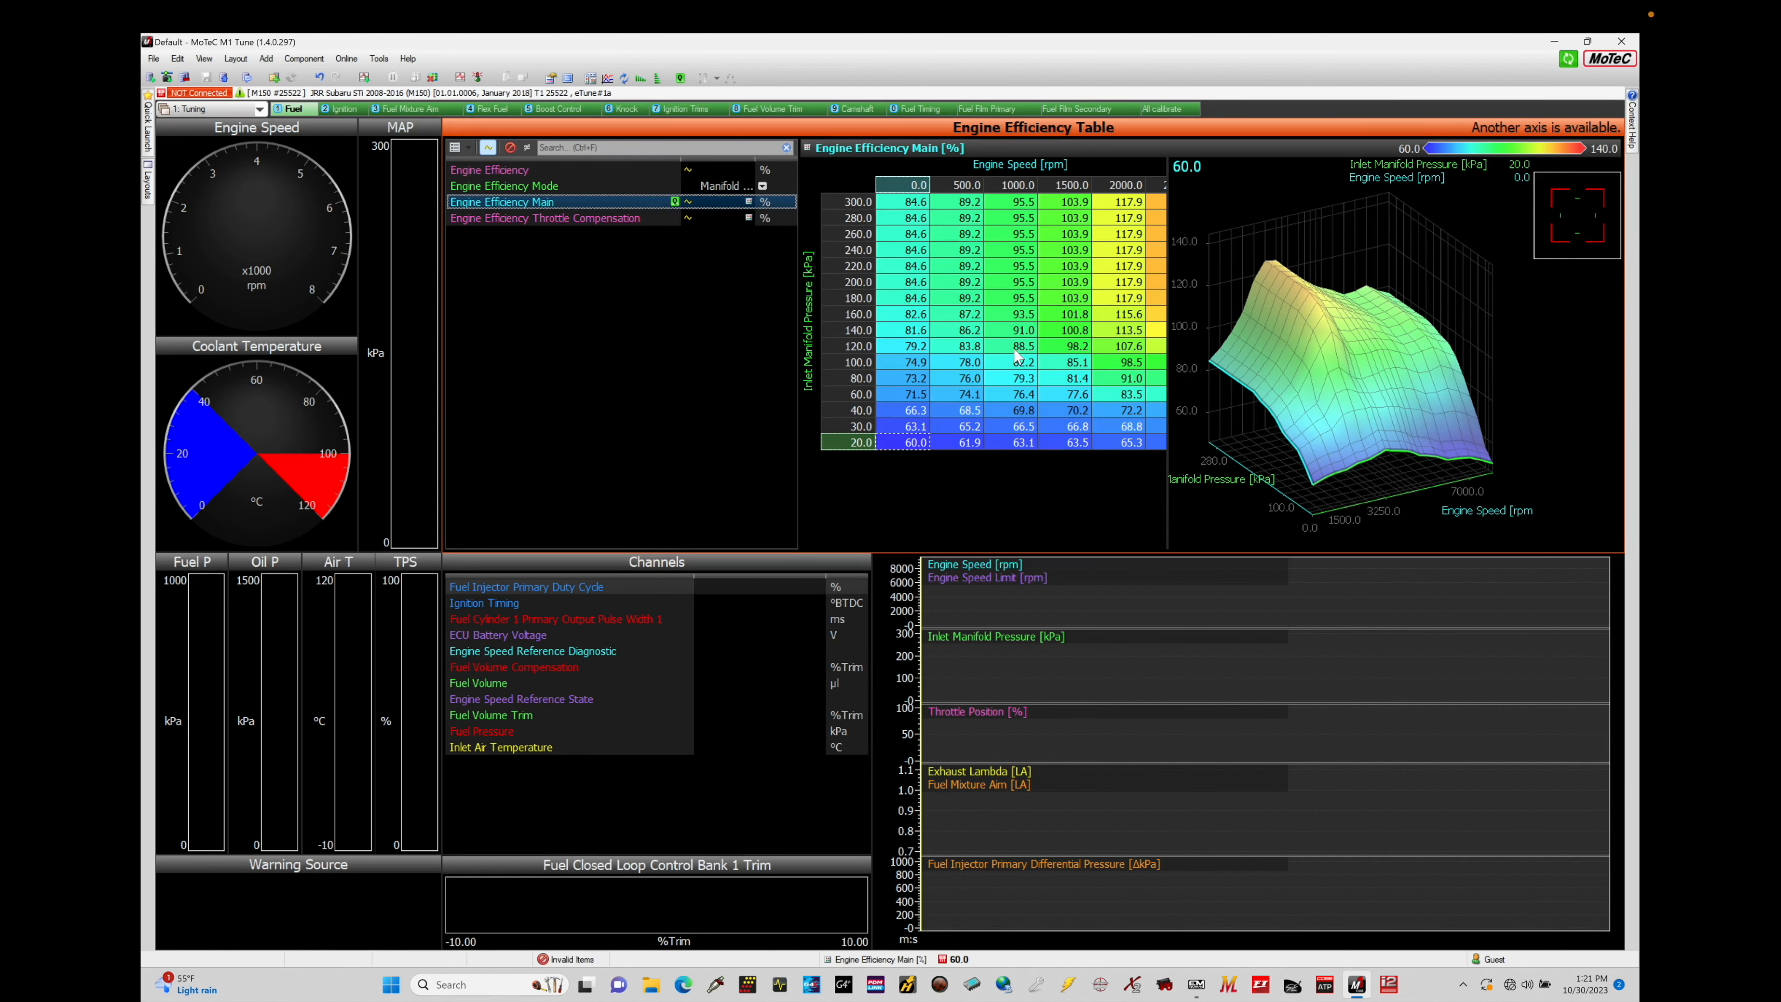
Step: Examine the Engine Efficiency Main table cell by cell, from 1500 rpm at 180 kPa to 7000 rpm at 200 kPa
click(1056, 307)
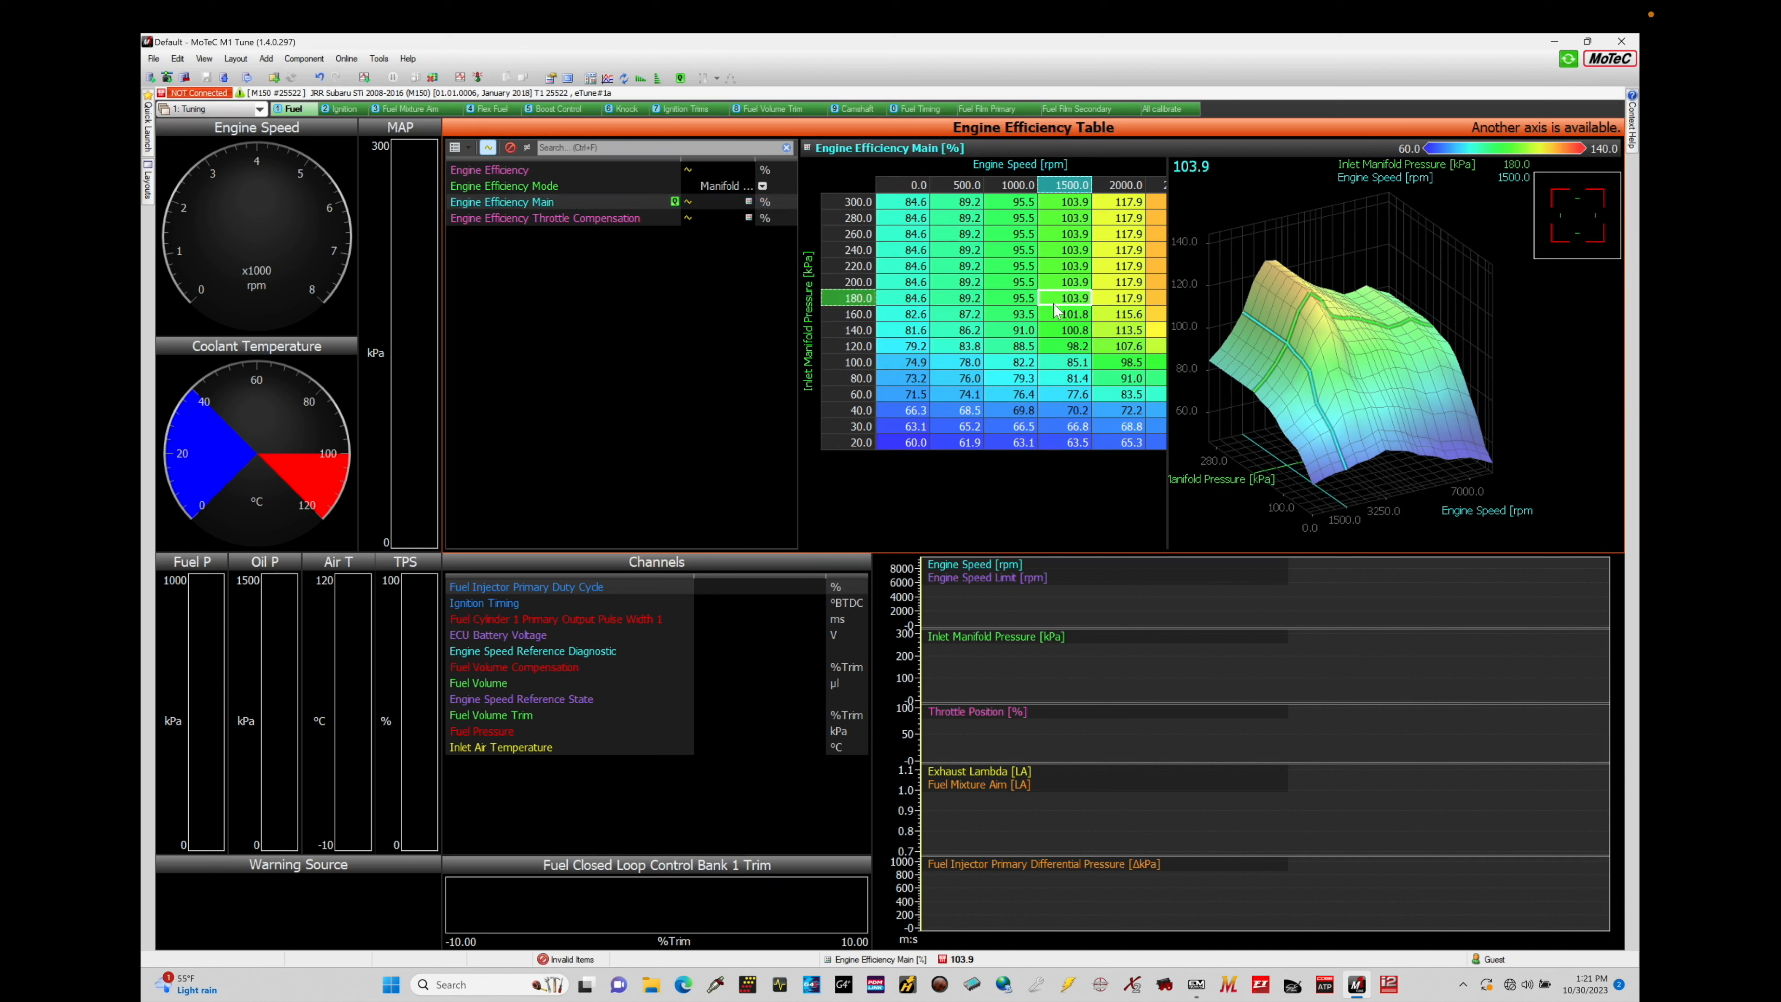
key(Right)
key(Right)
key(Right)
key(Right)
key(Right)
key(Right)
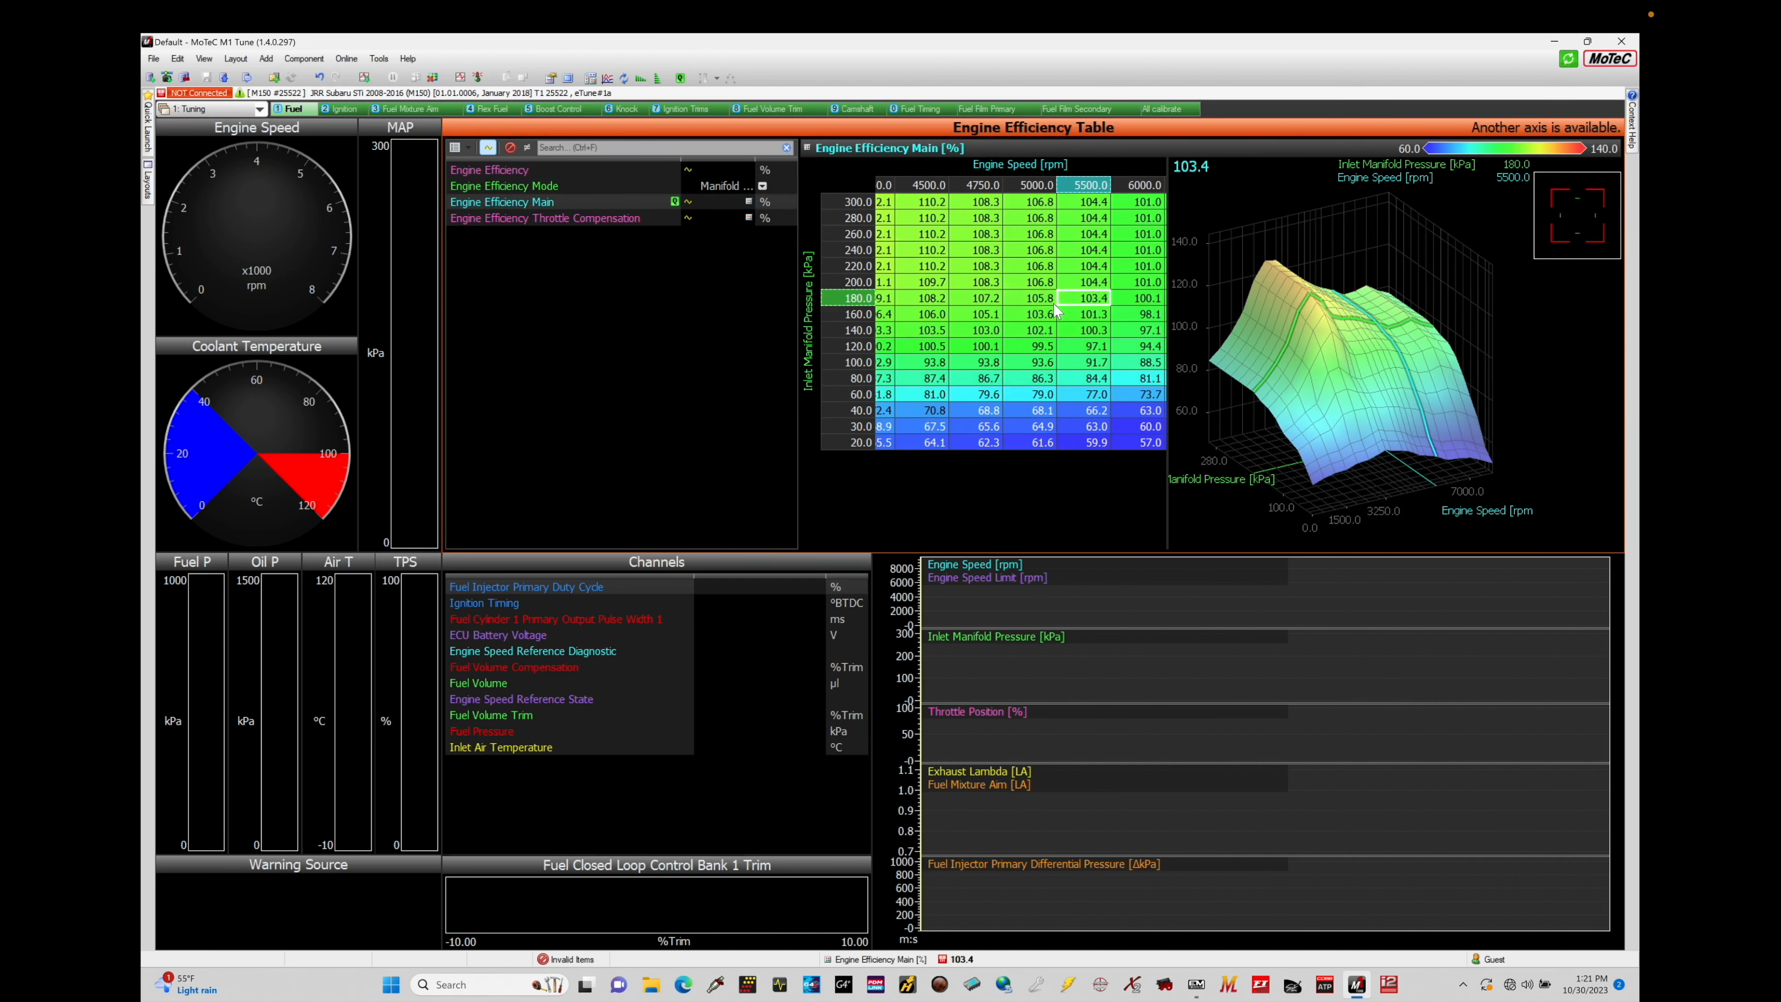
key(Left)
key(Left)
key(Up)
key(Up)
key(Up)
key(Up)
key(Up)
key(Up)
key(Down)
key(Down)
key(Down)
key(Down)
key(Down)
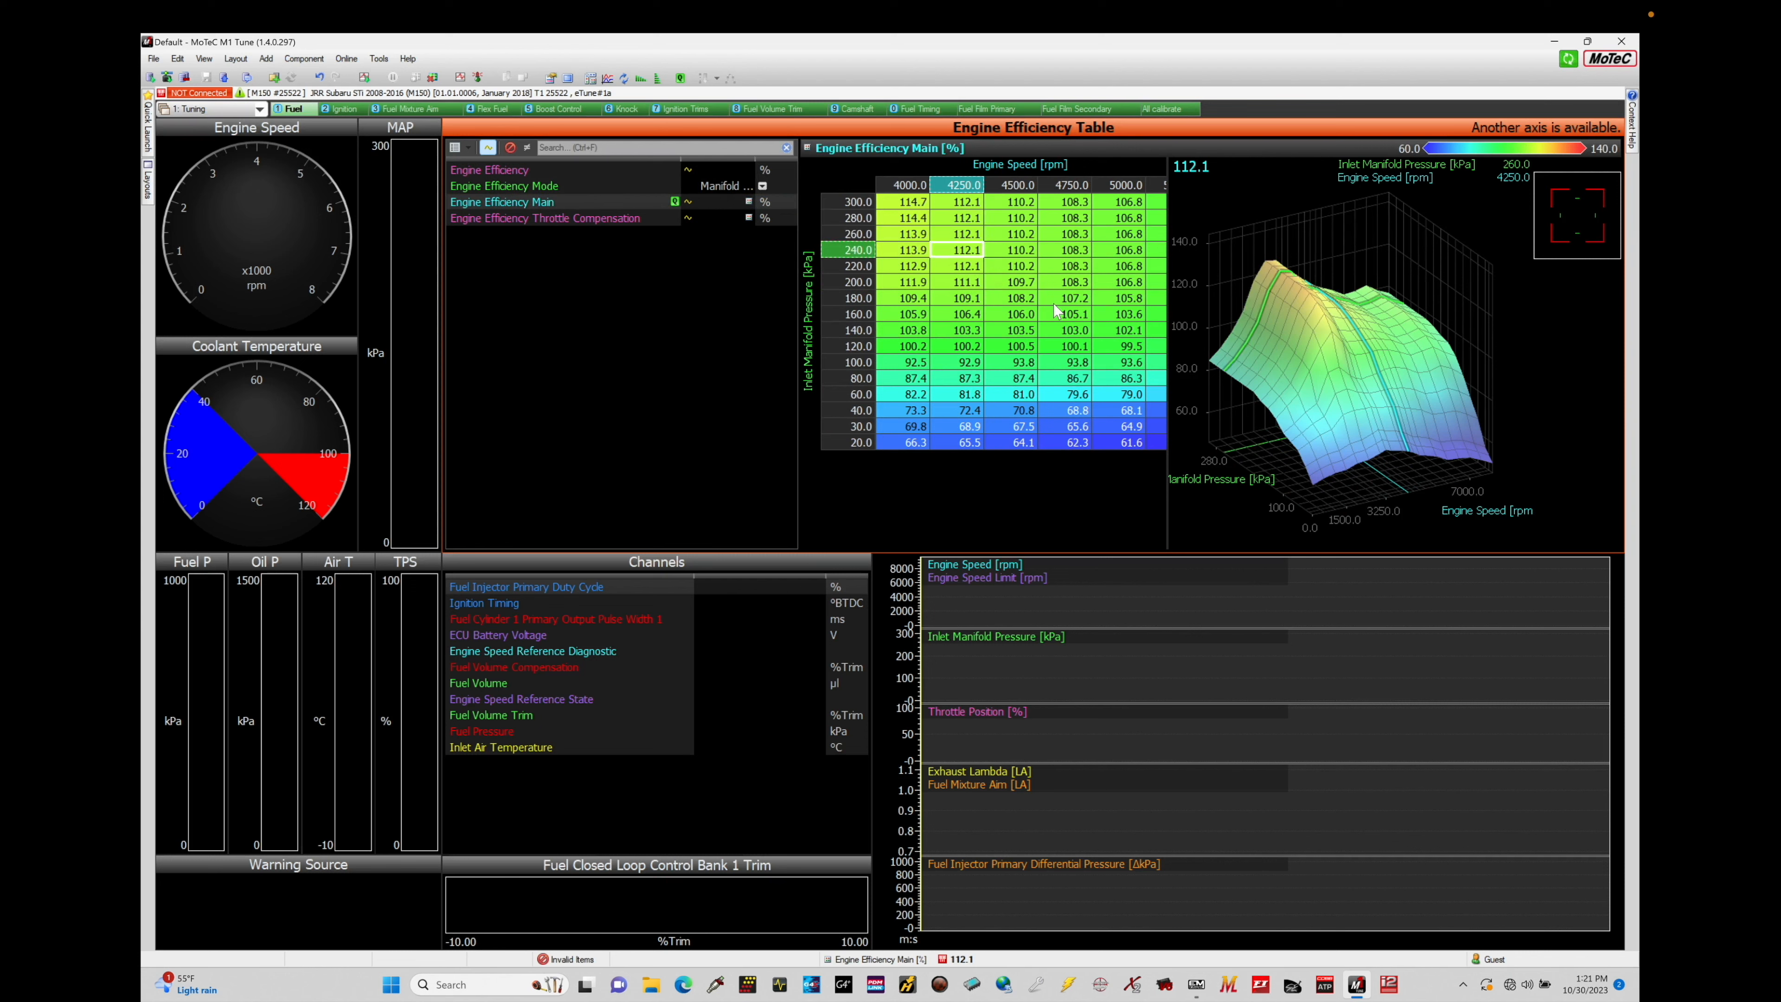
key(Right)
key(Right)
key(Right)
key(Right)
key(Right)
key(Right)
key(Right)
key(Right)
key(Right)
key(Right)
key(Right)
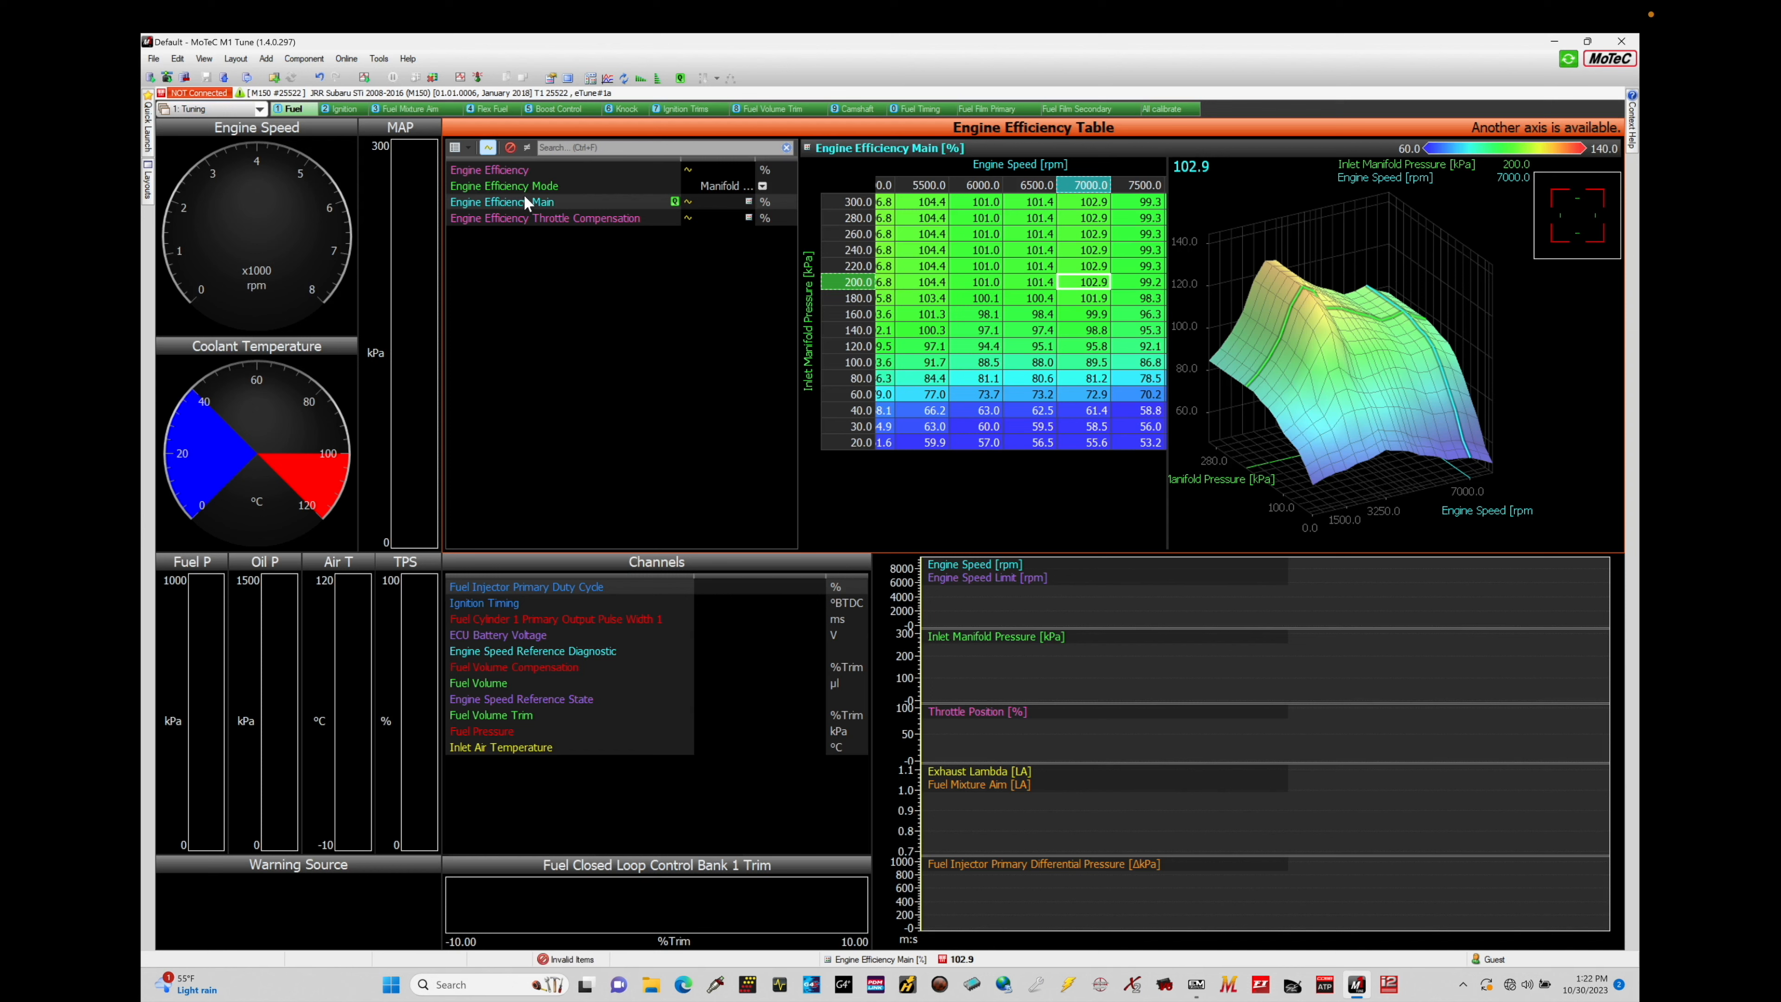
Step: View the description of Engine Efficiency Mode and return to the Engine Efficiency Main table
click(759, 187)
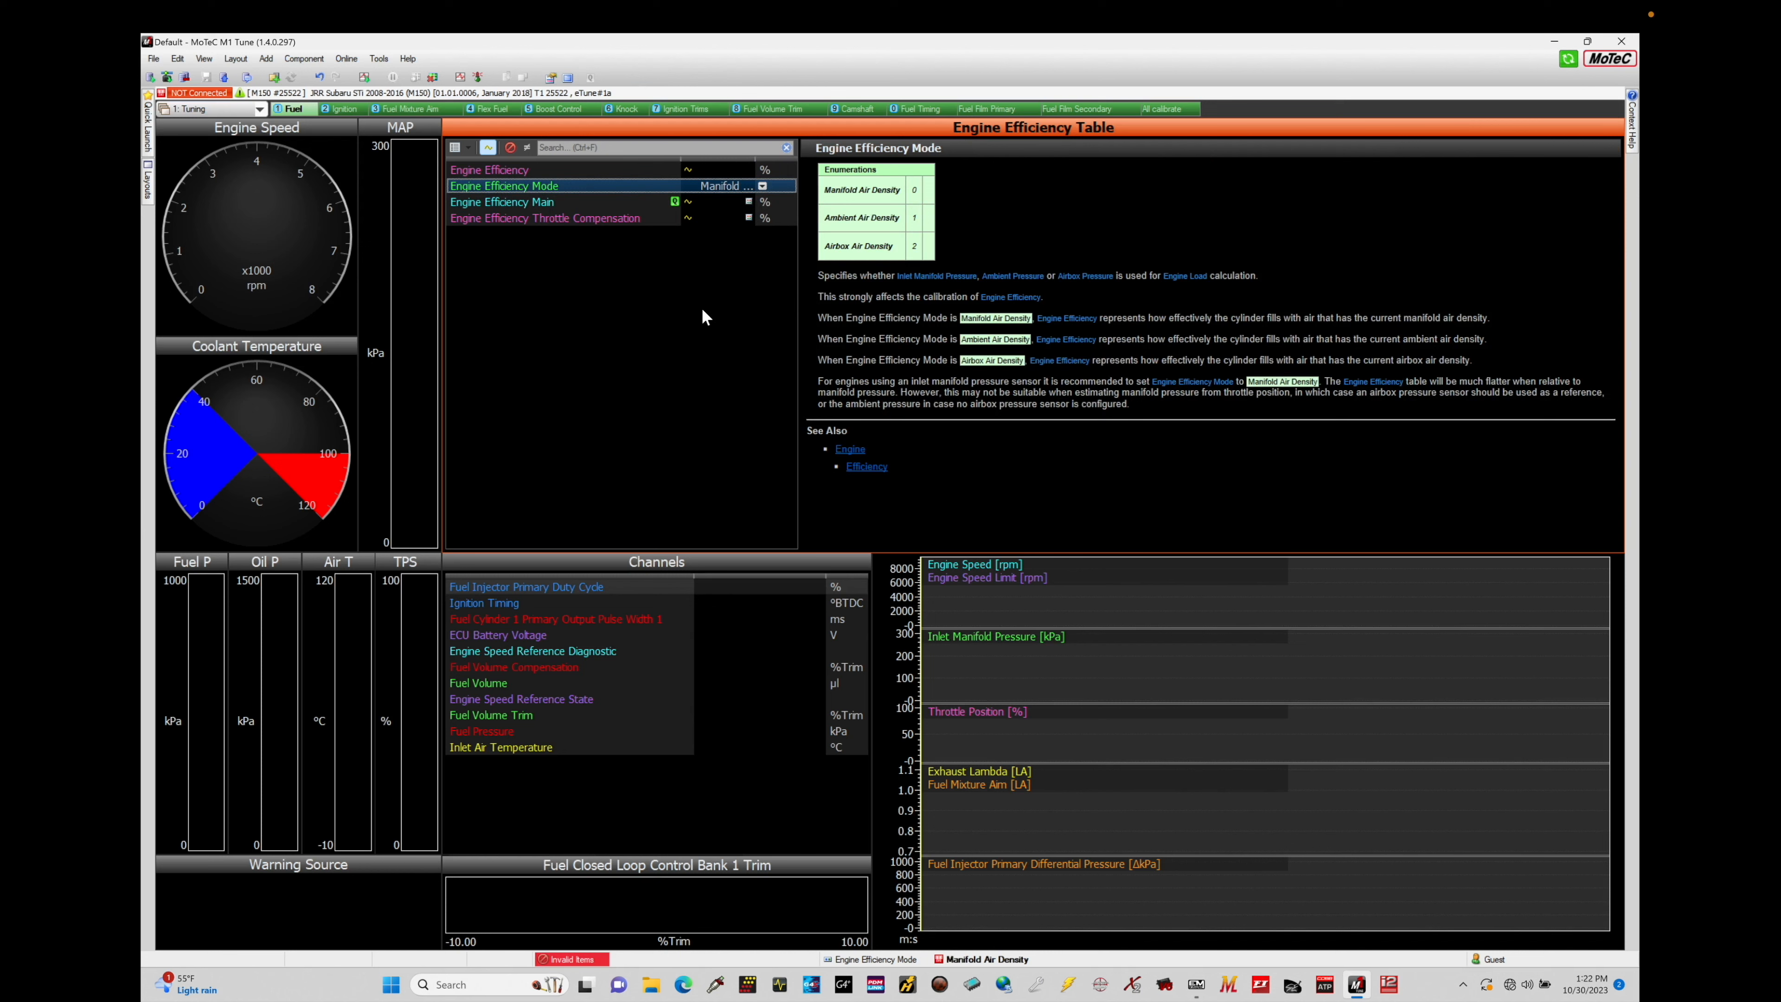
click(748, 203)
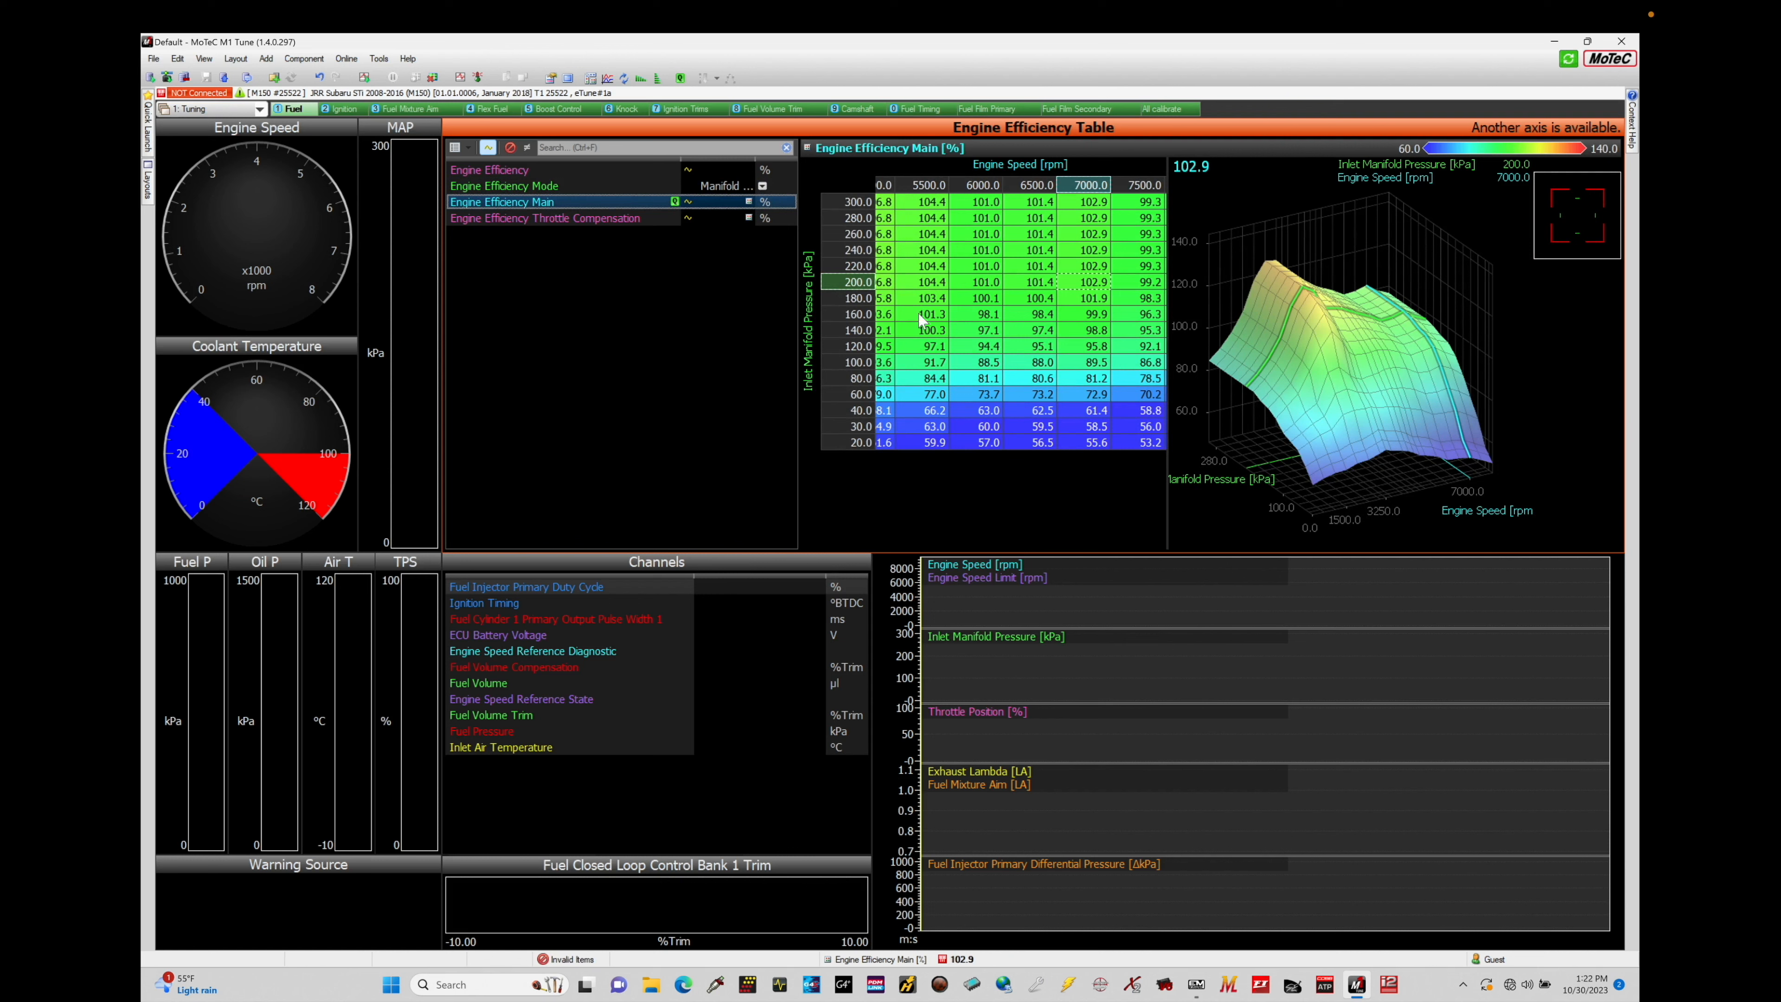
Step: Return to the Fuel Tuning worksheet of the custom Tuning workbook under My Workbooks
click(245, 109)
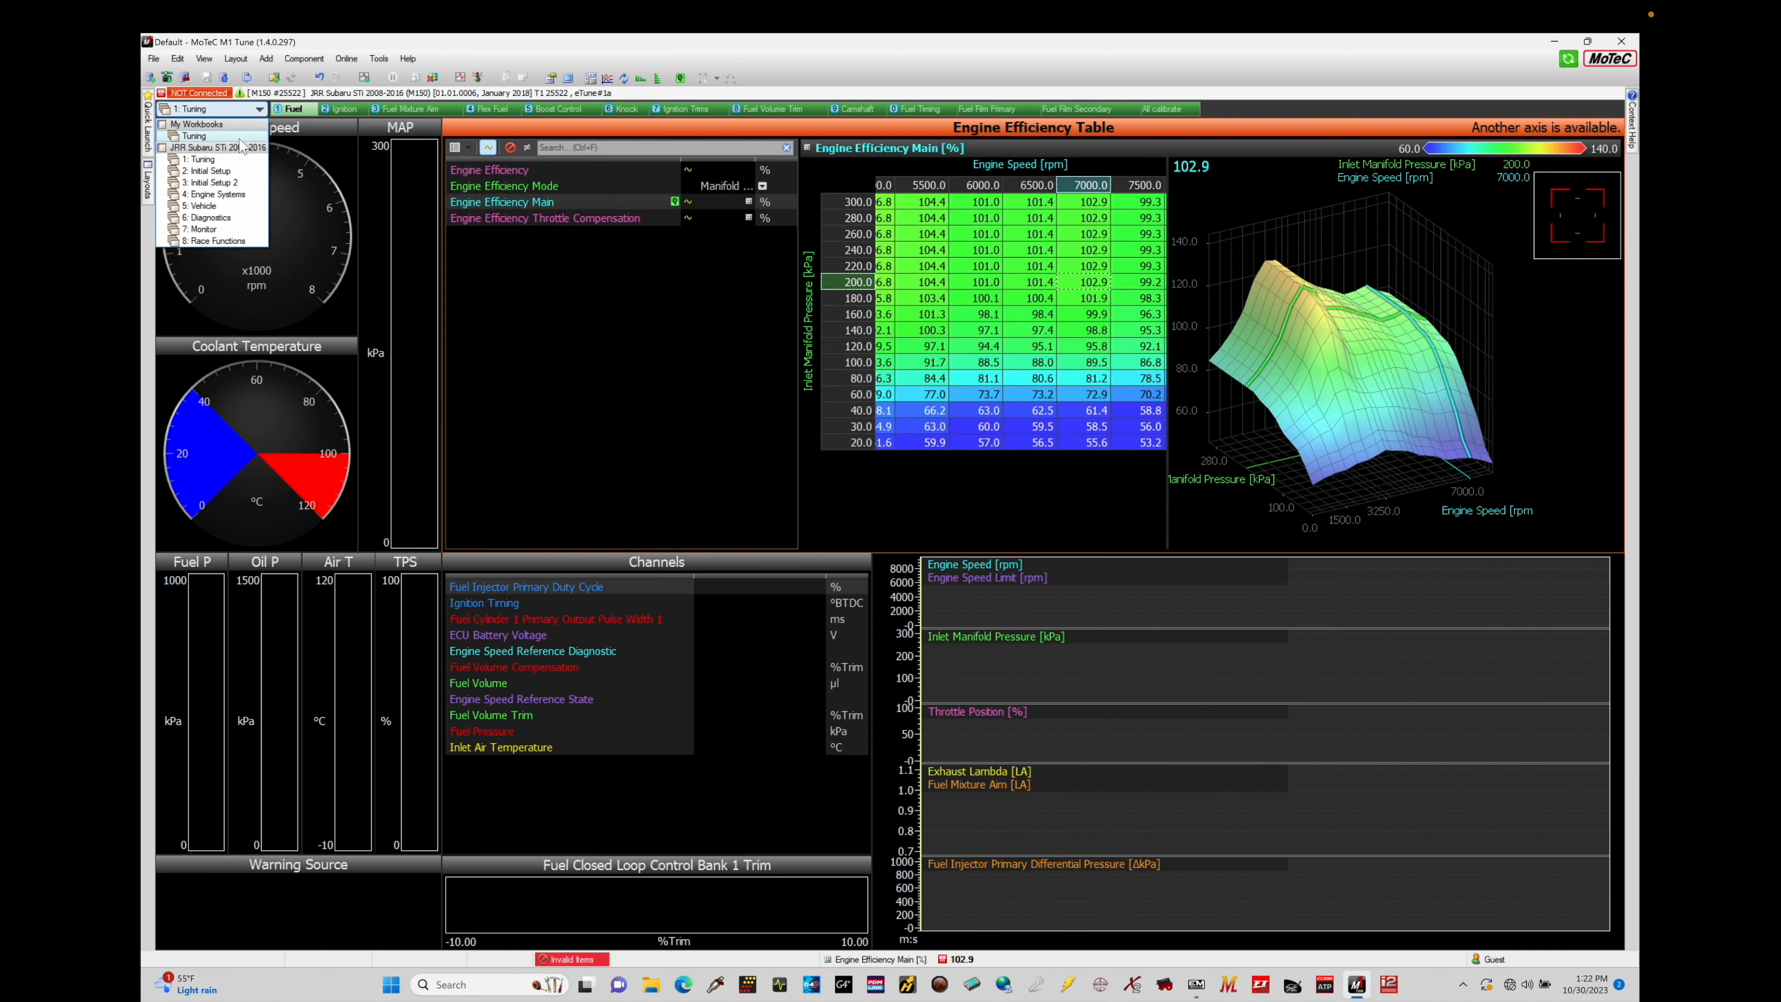
click(241, 147)
click(305, 109)
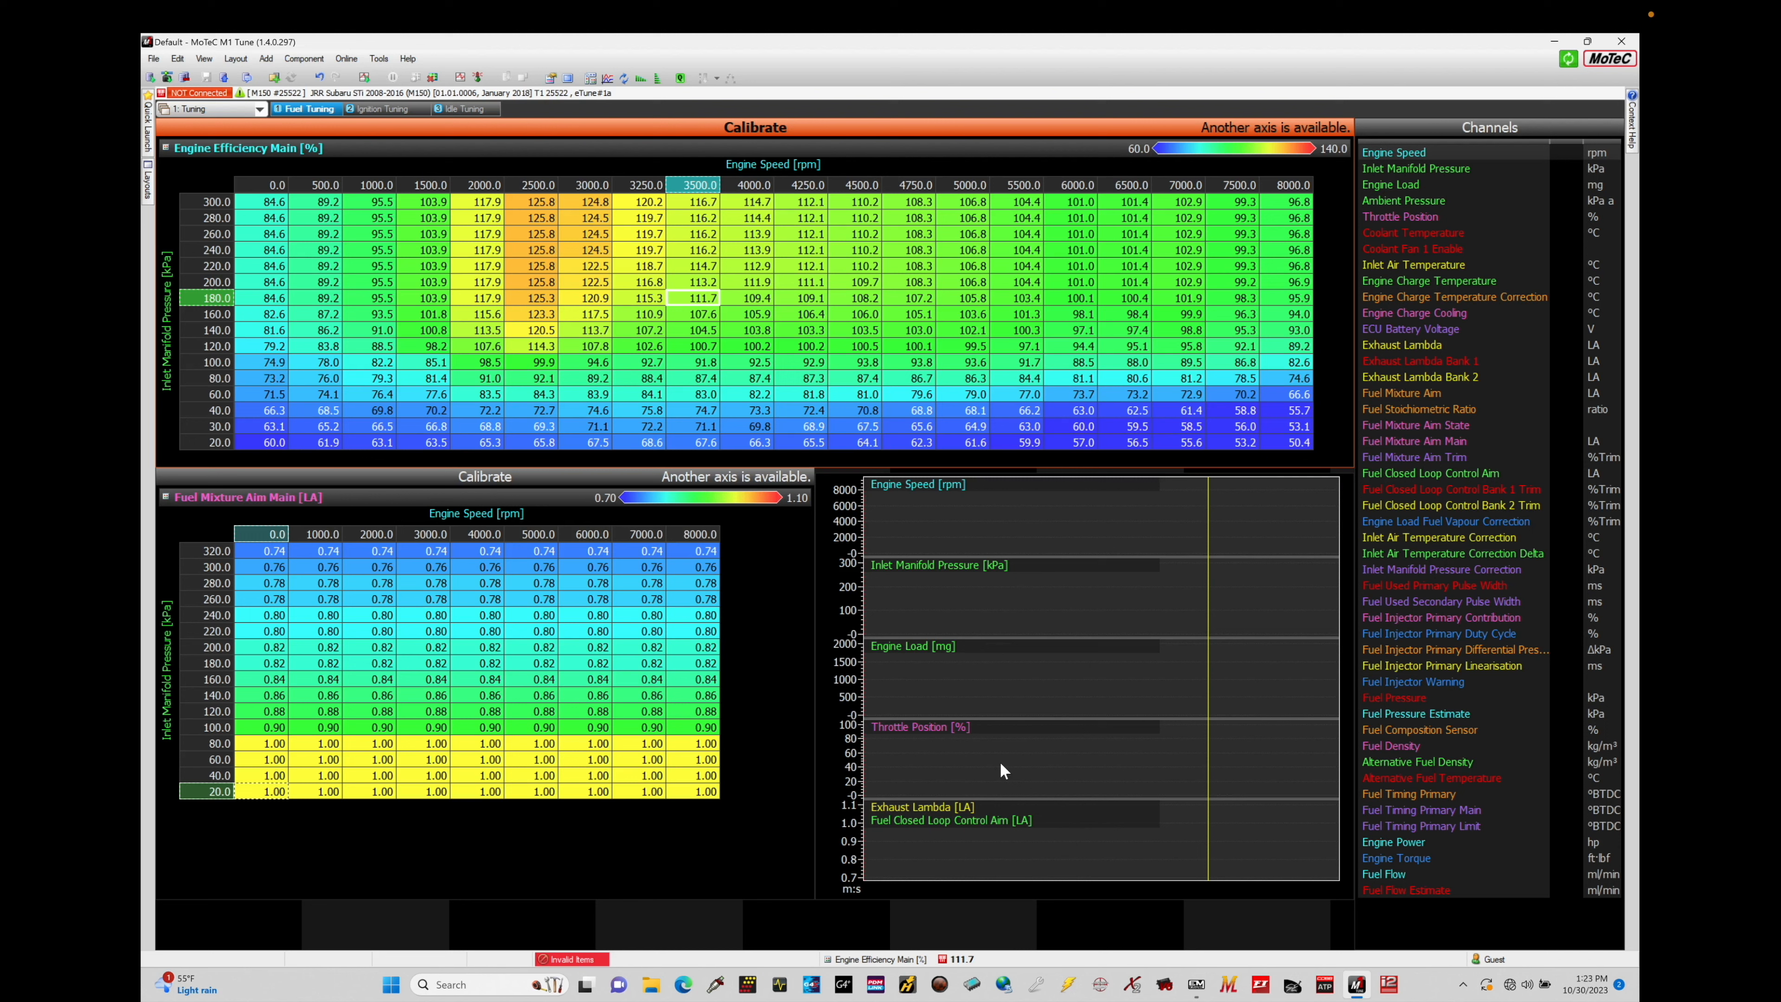
Step: Shift the cursor on the Fuel Tuning time graph toward its start and switch to the Ignition Tuning worksheet
drag(1208, 511, 1037, 531)
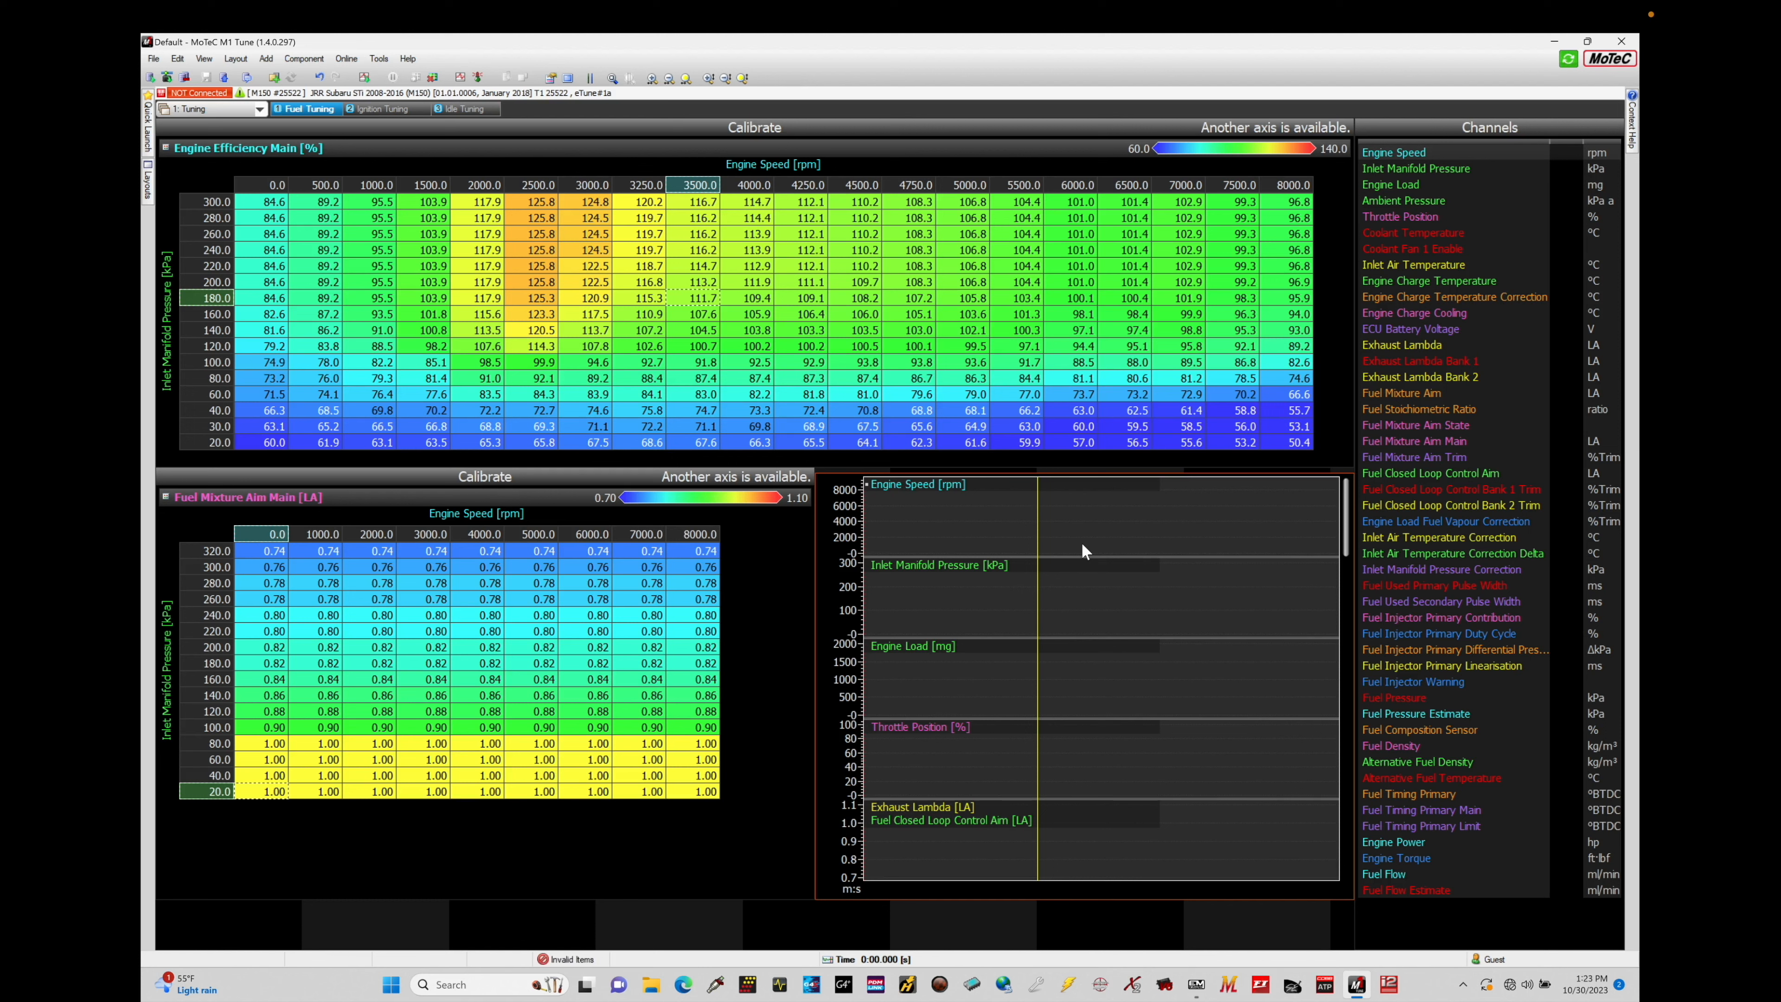
click(376, 111)
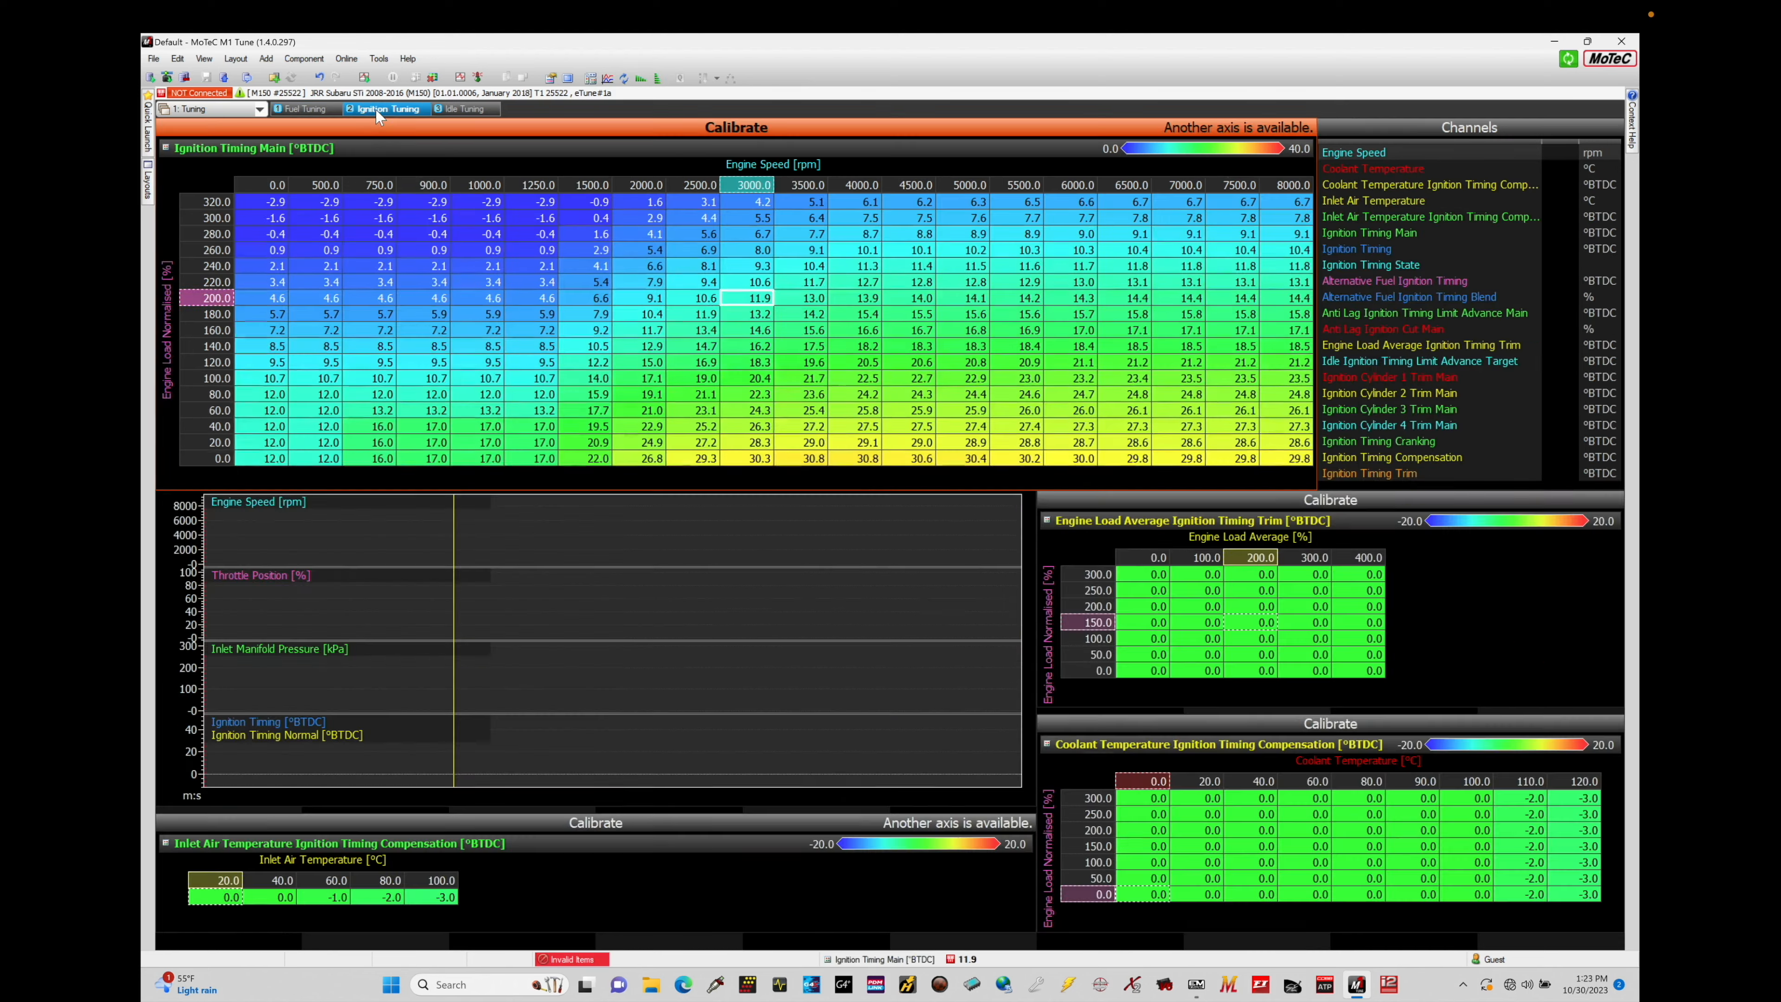